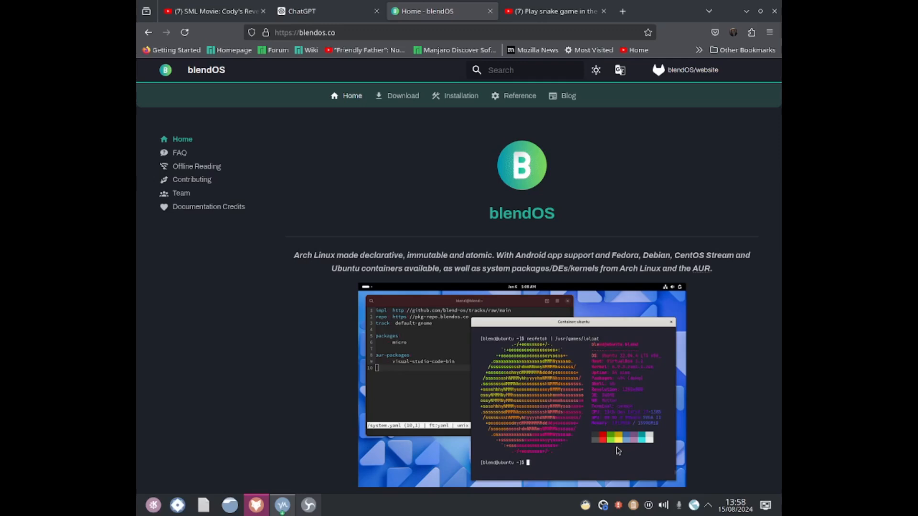
# Step: Open the Download page of the blendOS website
pyautogui.moveTo(560, 255); pyautogui.dragTo(516, 255)
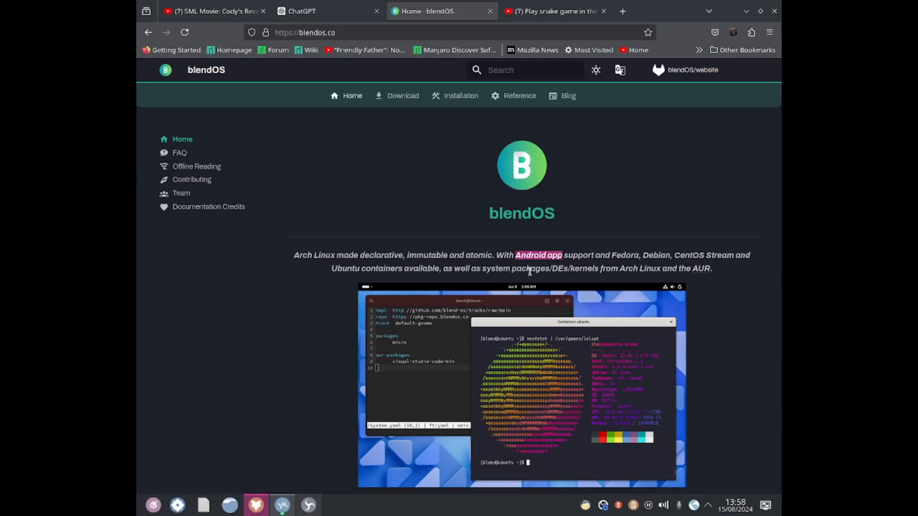
pyautogui.click(530, 271)
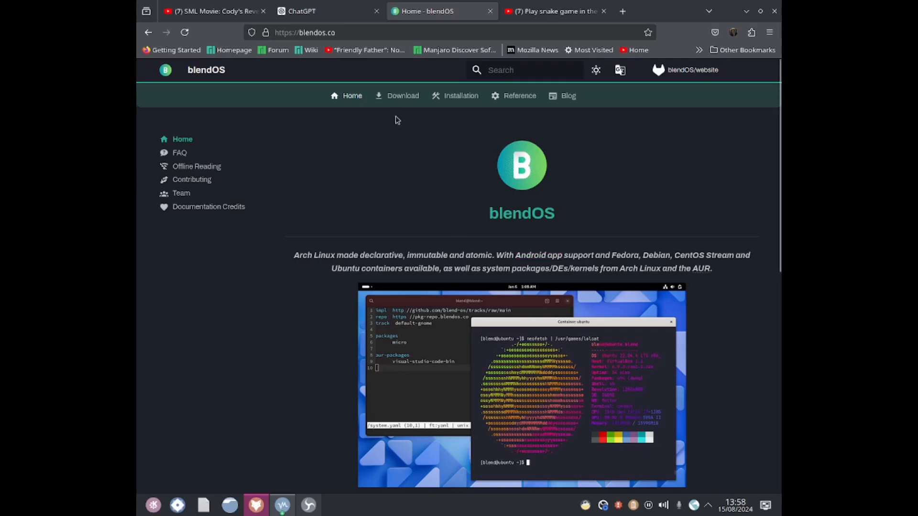
pyautogui.click(389, 98)
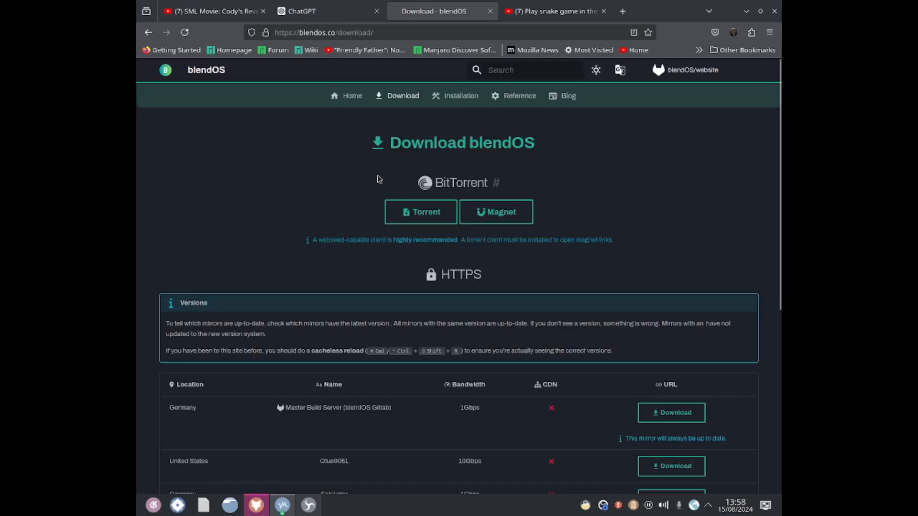
# Step: Download the blendOS ISO from the United States mirror
pyautogui.scroll(-4, 358, 368)
pyautogui.scroll(-3, 371, 383)
pyautogui.scroll(3, 230, 349)
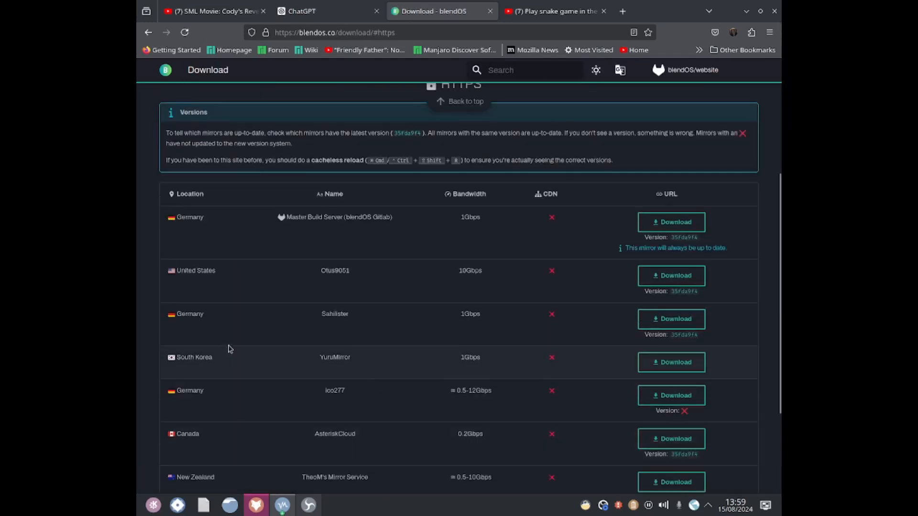
pyautogui.click(671, 280)
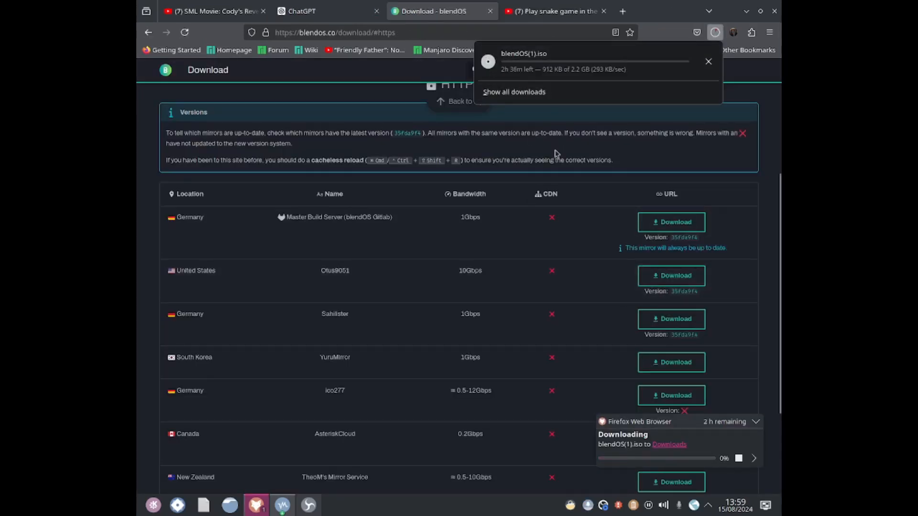
# Step: Switch to VirtualBox and start creating a new virtual machine named BlendOS
pyautogui.rightClick(603, 505)
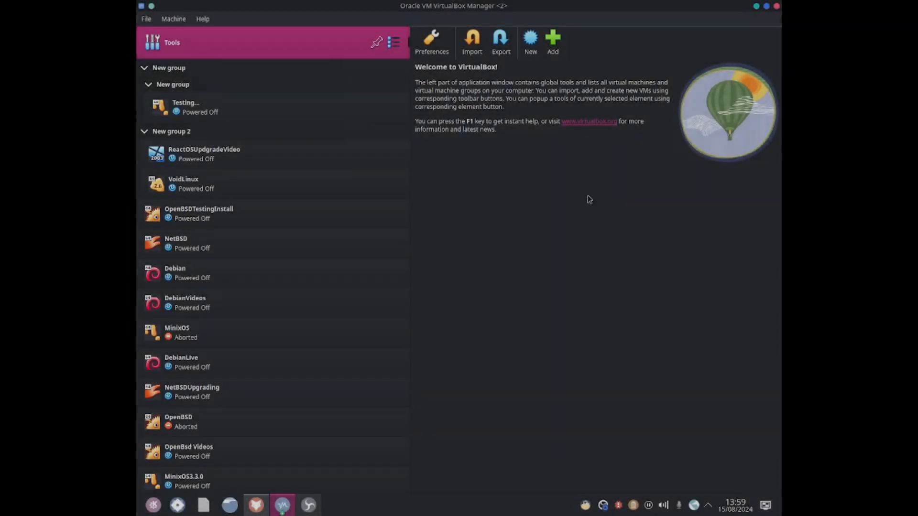
pyautogui.click(531, 41)
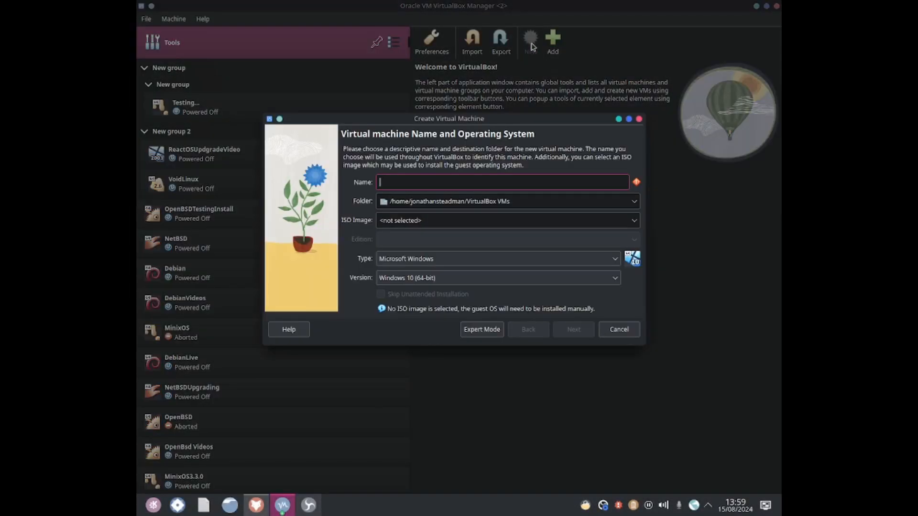
pyautogui.write('Ble')
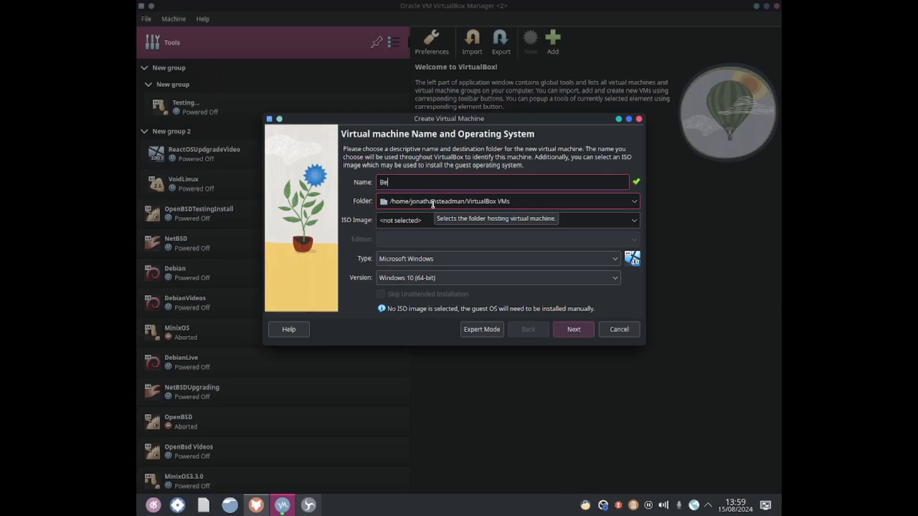
pyautogui.write('ndOS')
# Step: Select blendOS.iso from the Downloads folder as the virtual machine's ISO image
pyautogui.click(638, 224)
pyautogui.click(397, 245)
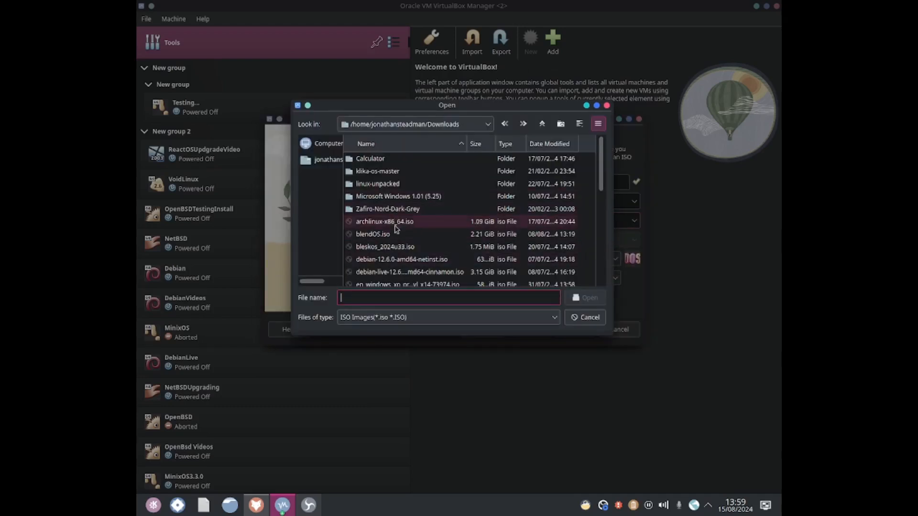
pyautogui.doubleClick(391, 236)
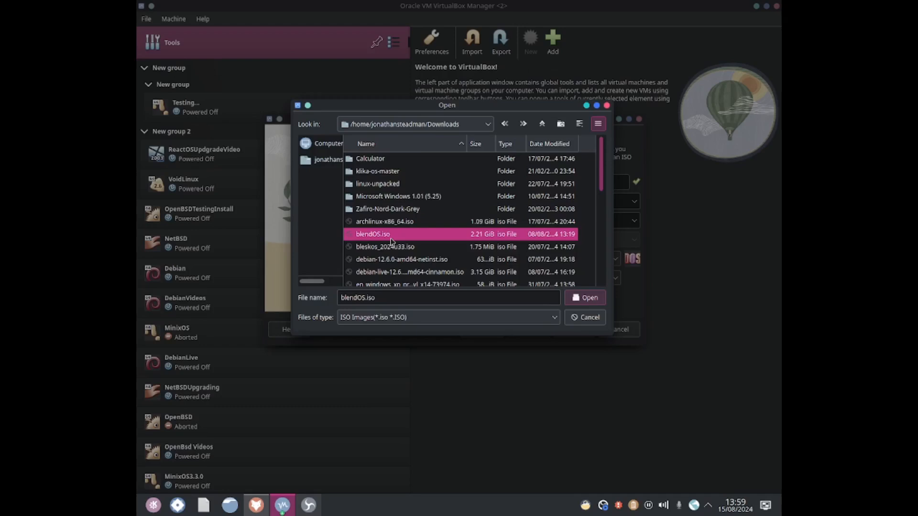
pyautogui.click(406, 261)
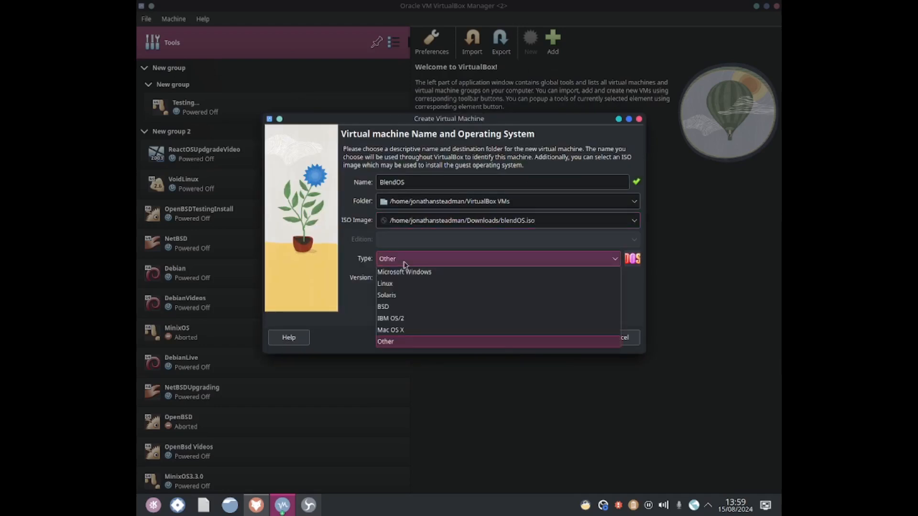
# Step: Set the OS type to Other and version to Other/Unknown (64-bit), then continue
pyautogui.click(414, 340)
pyautogui.click(409, 283)
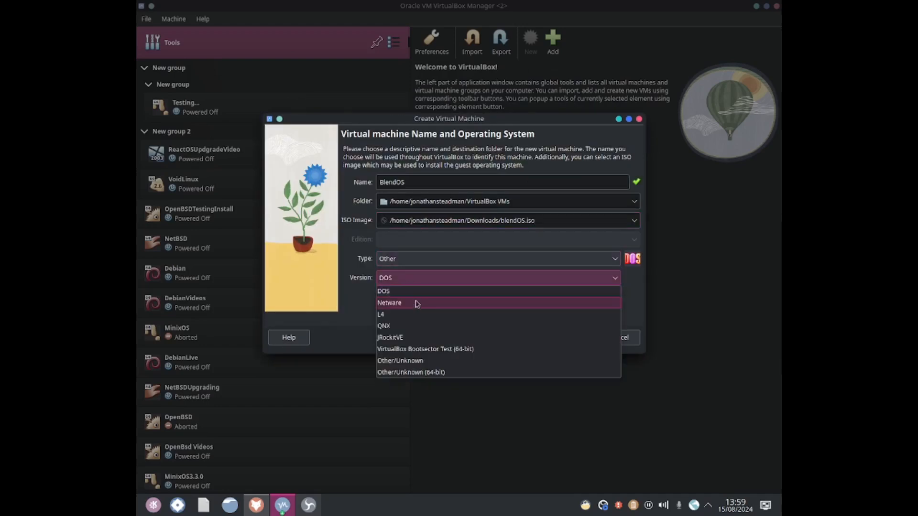
pyautogui.click(419, 372)
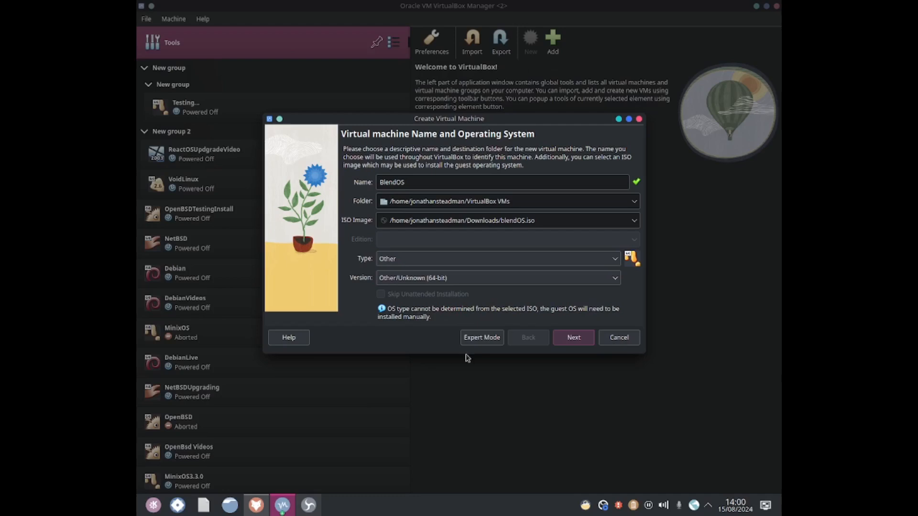
pyautogui.click(575, 338)
# Step: Set base memory to about 7576 MB and processors to 5, then continue
pyautogui.moveTo(390, 173); pyautogui.dragTo(493, 184)
pyautogui.moveTo(381, 198); pyautogui.dragTo(466, 212)
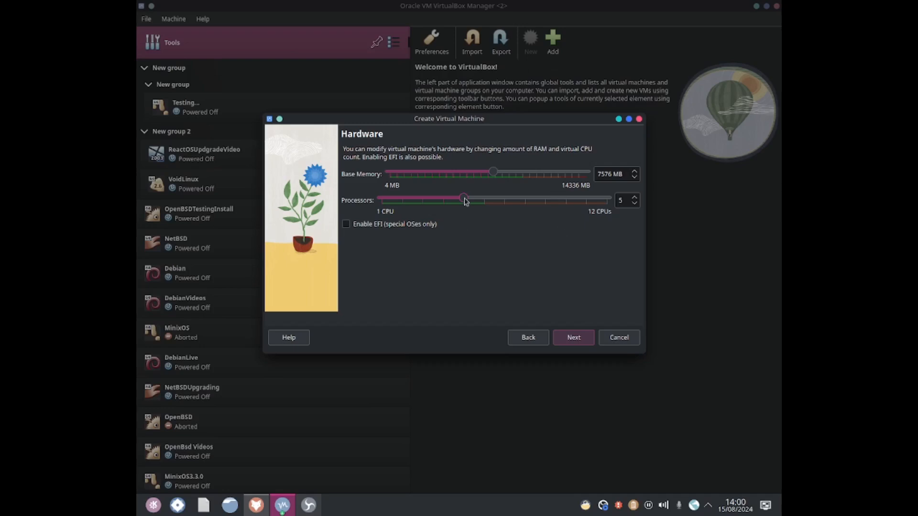
pyautogui.click(573, 338)
# Step: Set the virtual hard disk size to about 44.59 GB and finish creating the virtual machine
pyautogui.moveTo(502, 197); pyautogui.dragTo(542, 202)
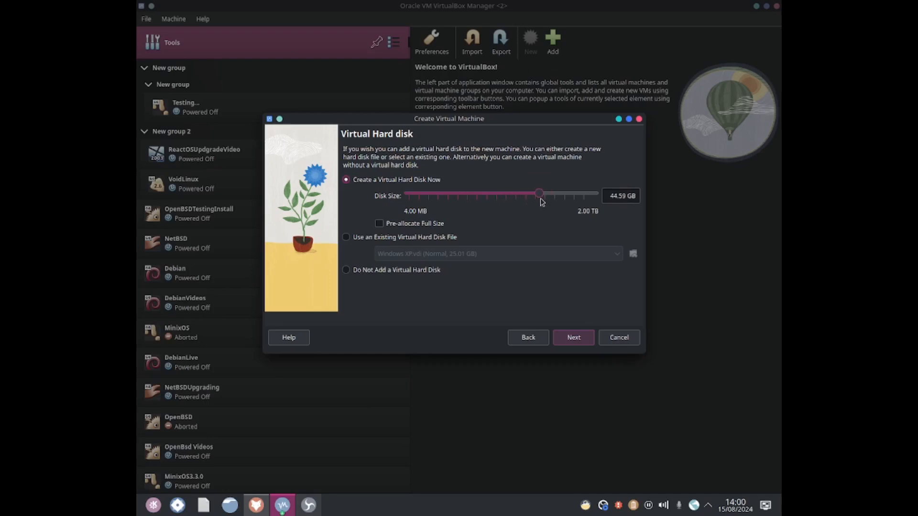
pyautogui.click(577, 338)
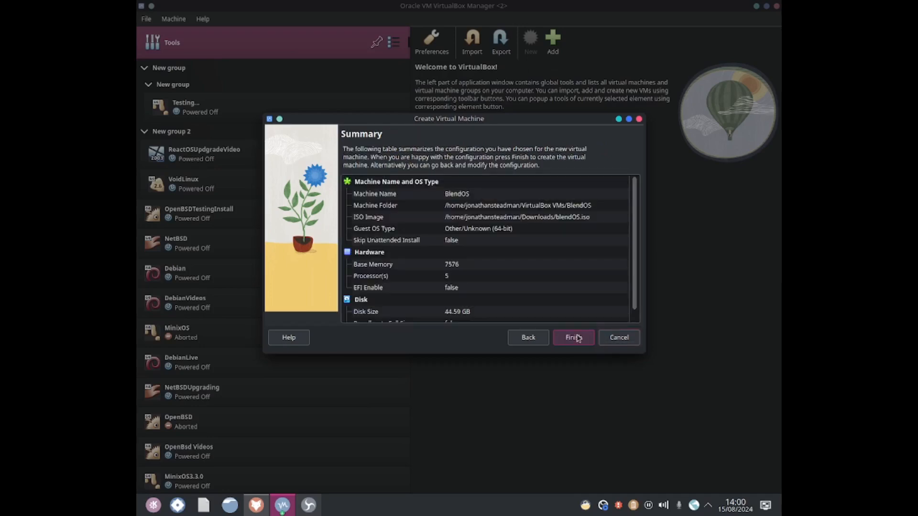
pyautogui.click(577, 338)
# Step: Start the BlendOS virtual machine and maximize its window
pyautogui.click(535, 49)
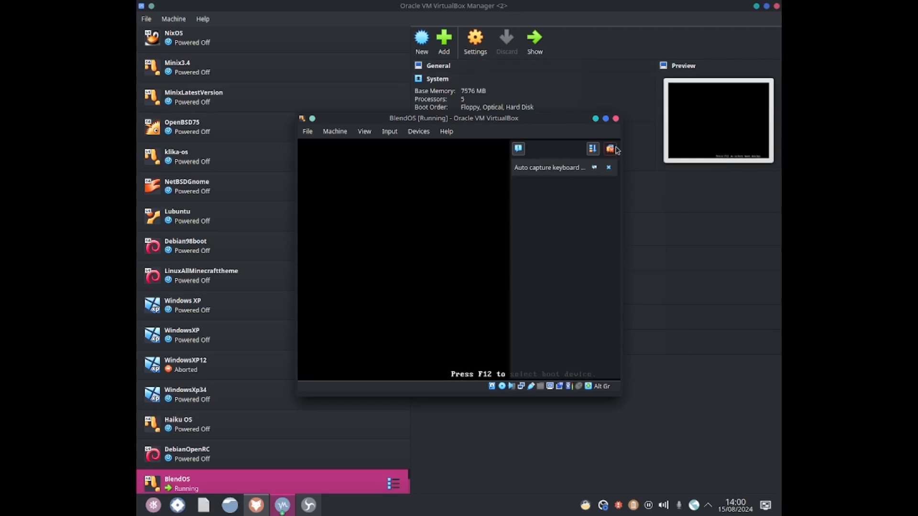
pyautogui.click(615, 149)
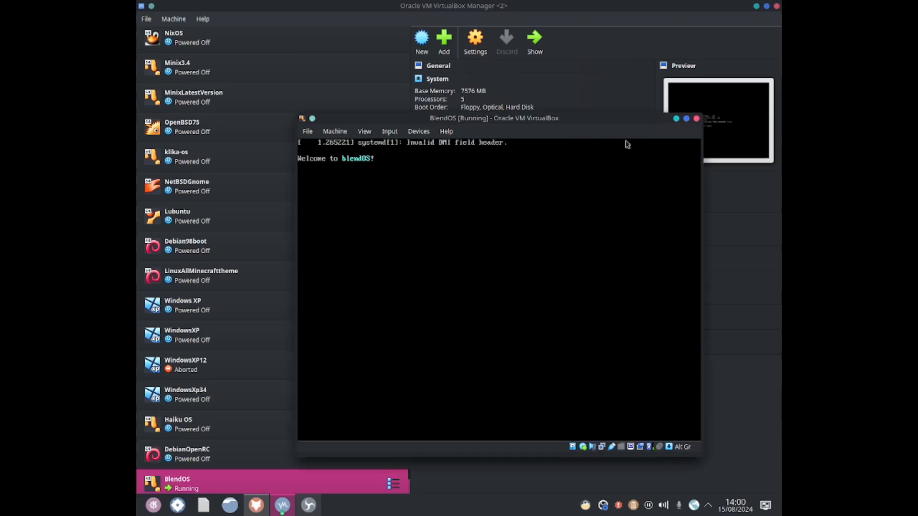
pyautogui.click(686, 118)
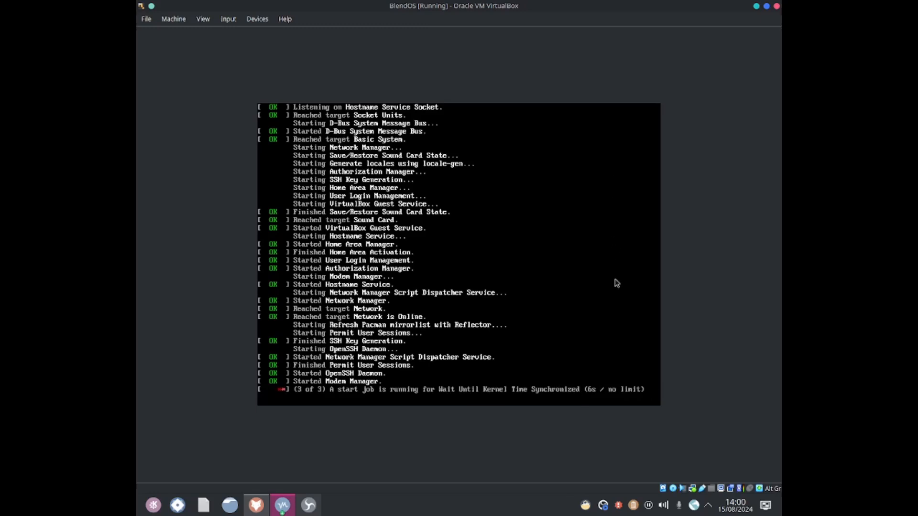
# Step: Start the blendOS installer from its welcome screen
pyautogui.rightClick(604, 502)
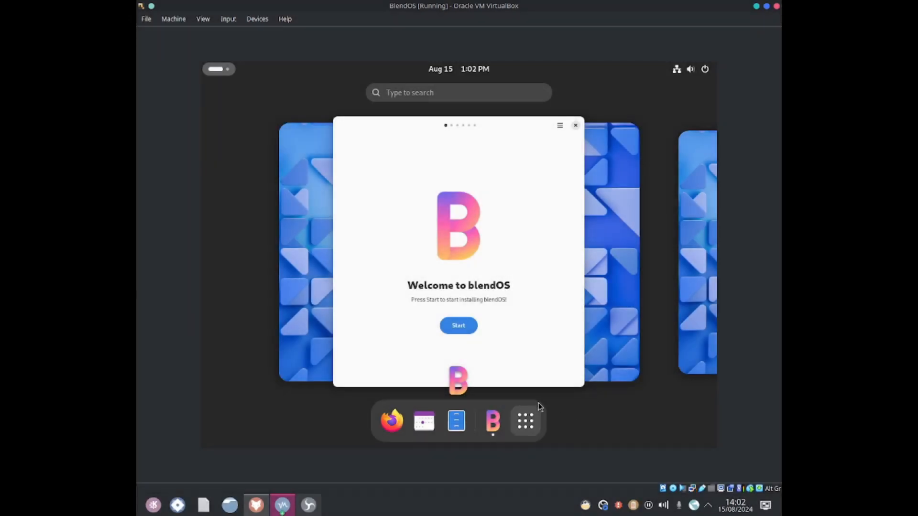
pyautogui.click(531, 431)
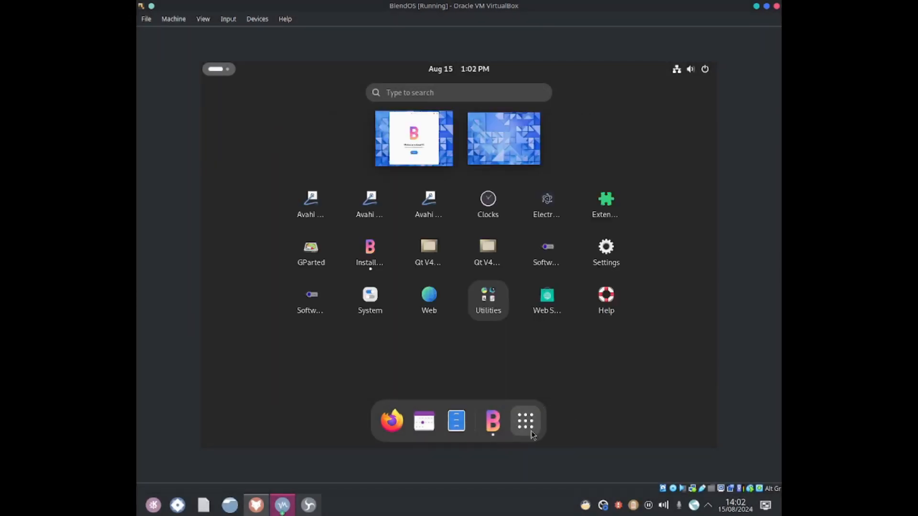
pyautogui.click(532, 431)
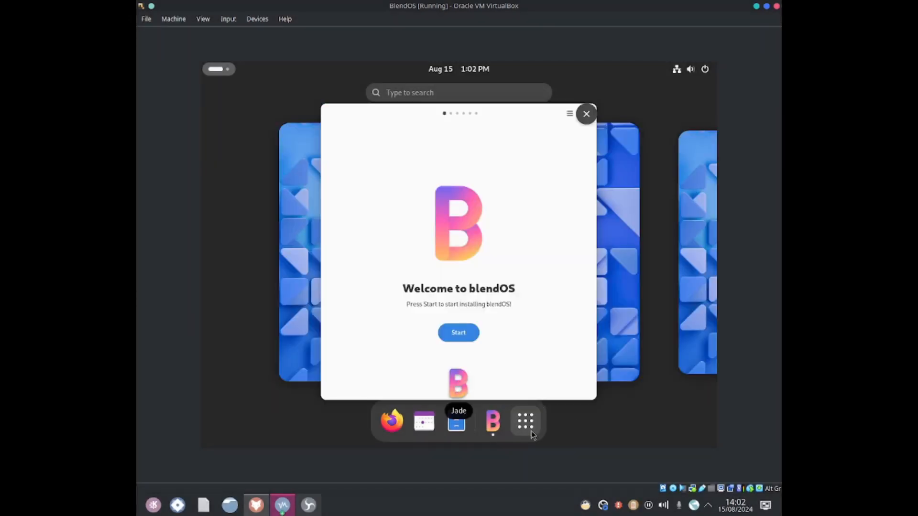
pyautogui.click(475, 312)
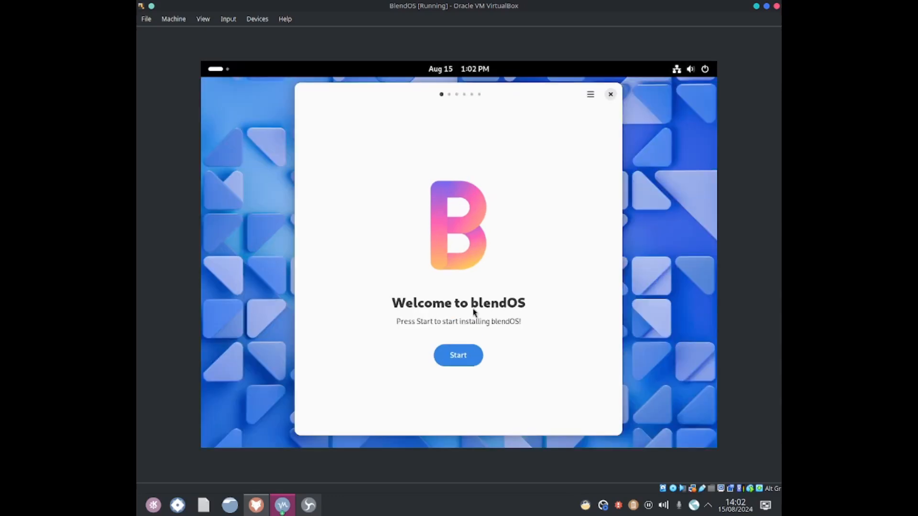
pyautogui.click(465, 357)
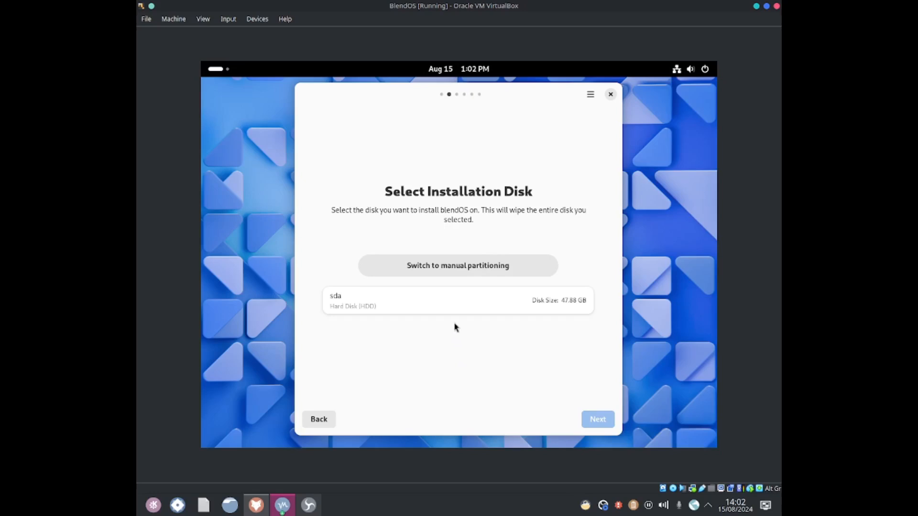
# Step: Choose the sda hard disk as the installation disk and continue
pyautogui.click(447, 307)
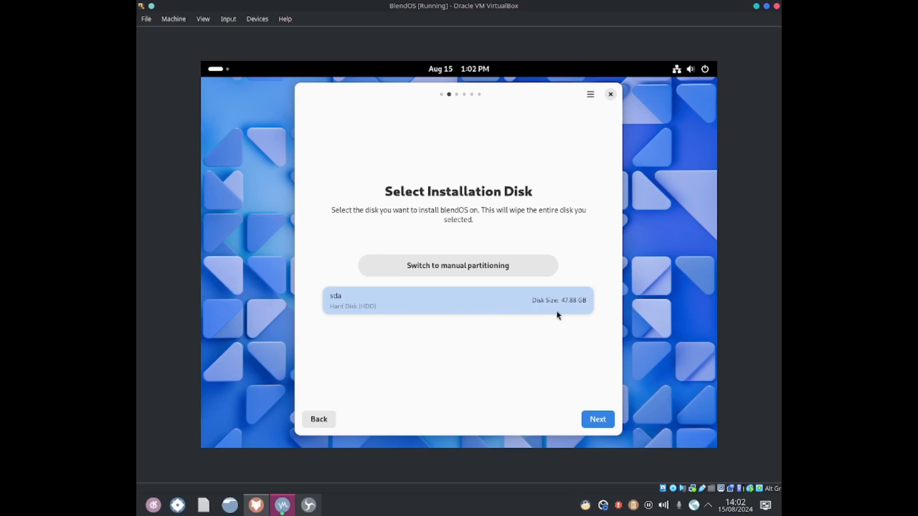
pyautogui.click(594, 420)
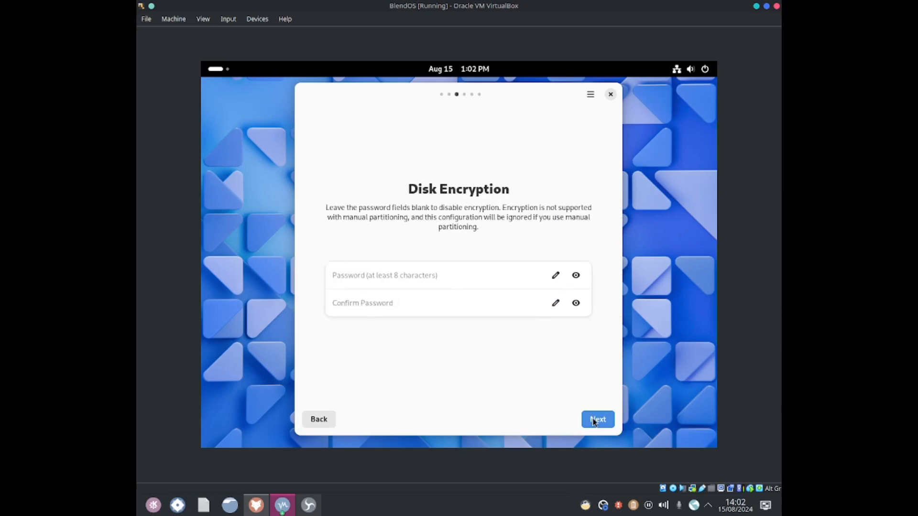
# Step: Try entering a short disk encryption password in the password and confirmation fields
pyautogui.click(411, 275)
pyautogui.click(409, 304)
pyautogui.click(405, 278)
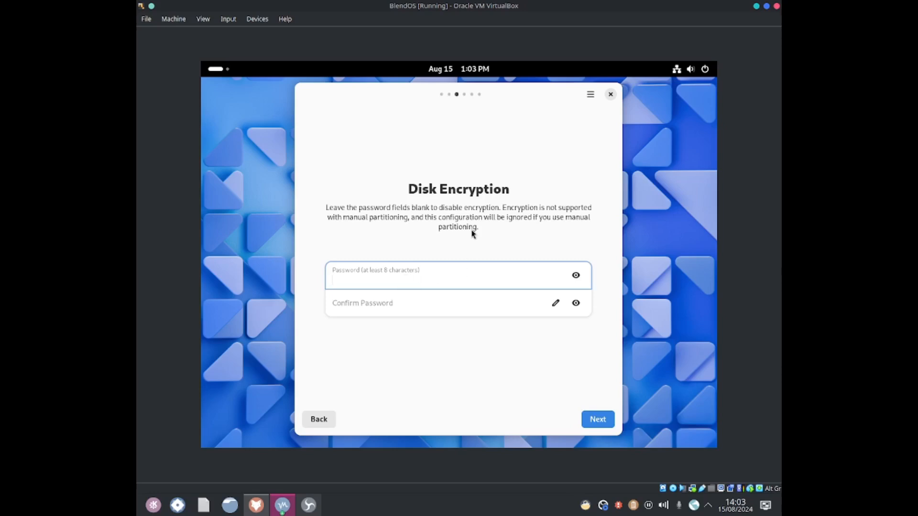
pyautogui.click(445, 300)
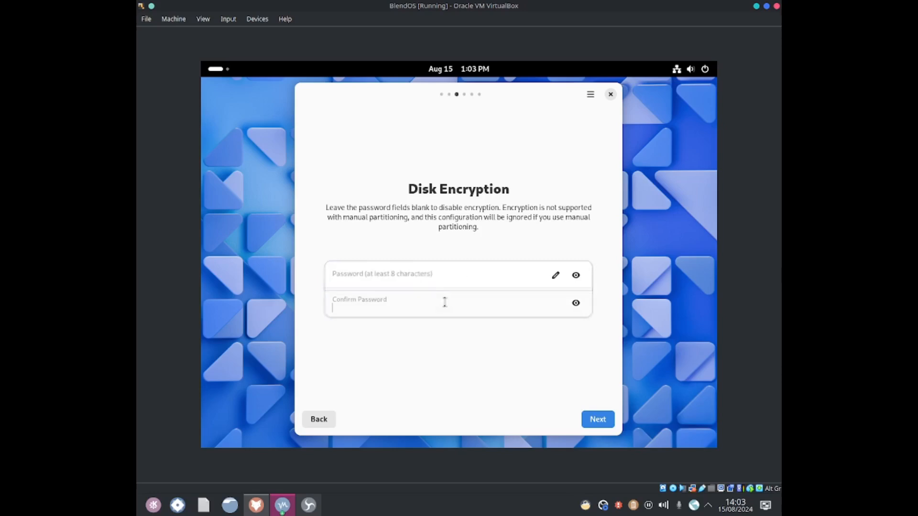
pyautogui.click(436, 278)
pyautogui.write('123')
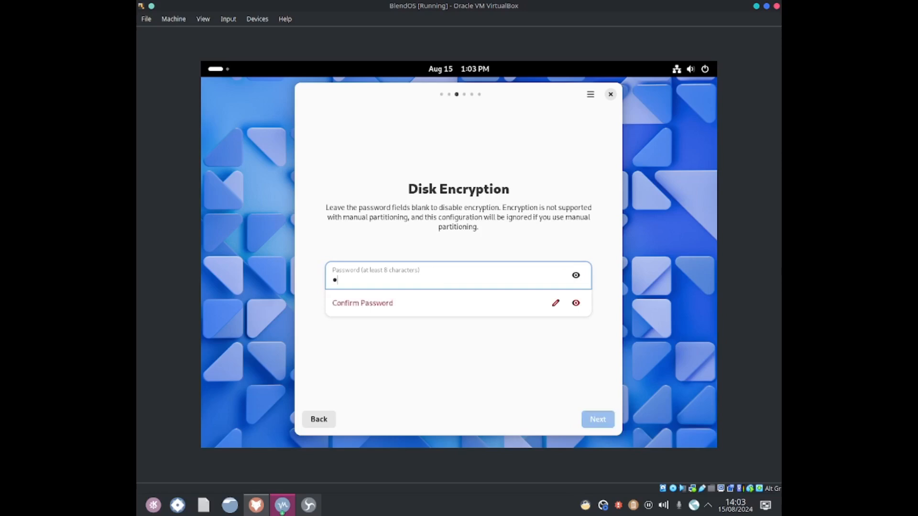
pyautogui.click(435, 303)
pyautogui.write('12')
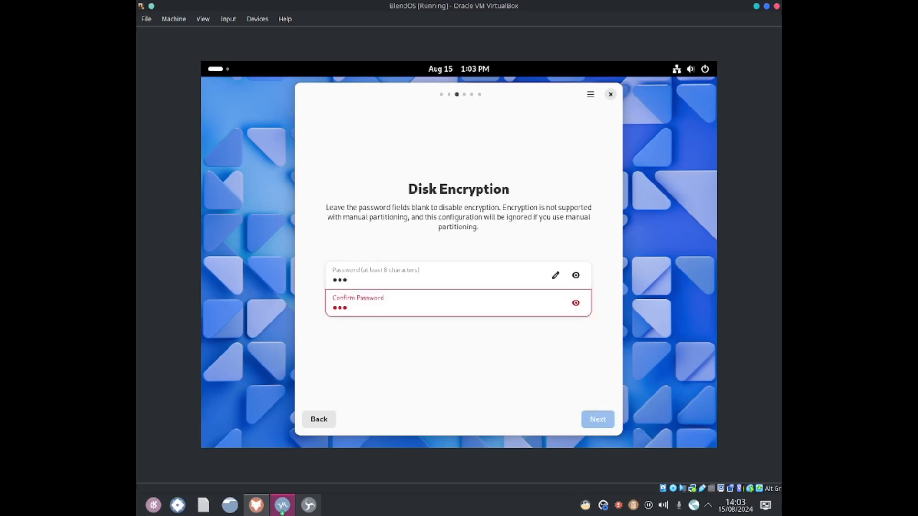
pyautogui.click(443, 285)
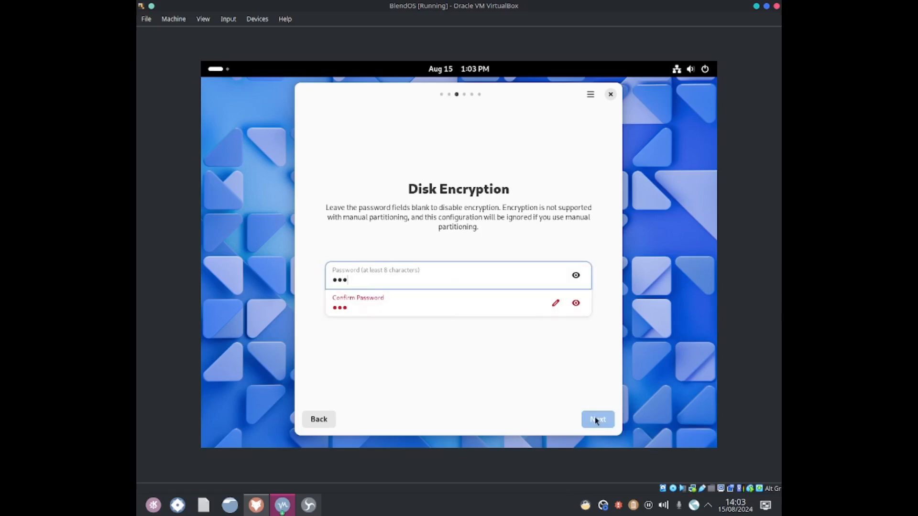
# Step: Set the disk encryption password and its confirmation to an eight-character password, then continue
pyautogui.click(552, 306)
pyautogui.doubleClick(491, 274)
pyautogui.press('BackSpace')
pyautogui.write('12345678')
pyautogui.click(460, 306)
pyautogui.press('BackSpace')
pyautogui.press('BackSpace')
pyautogui.press('BackSpace')
pyautogui.write('12')
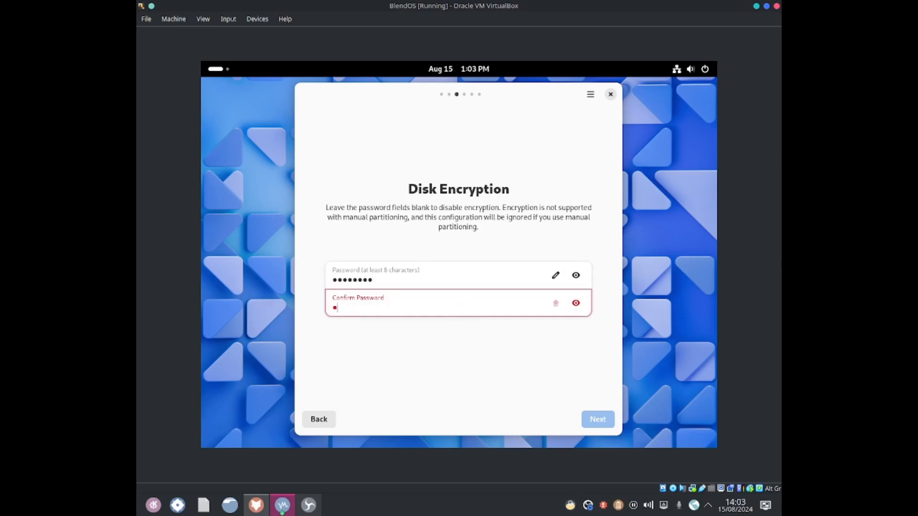
pyautogui.write('345678')
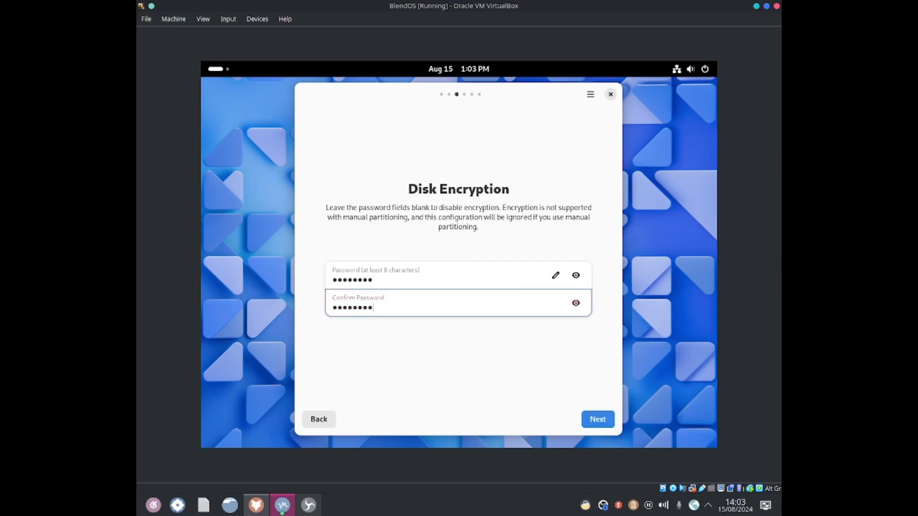
pyautogui.click(595, 417)
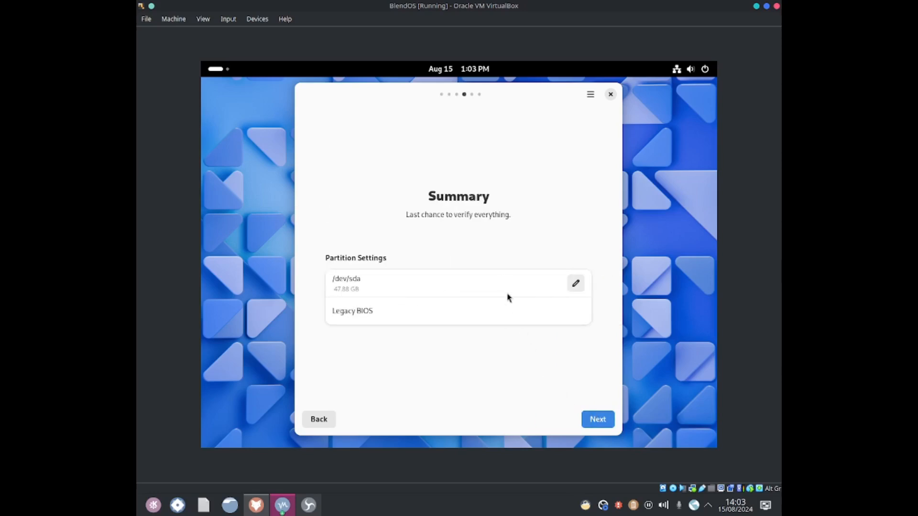
# Step: Confirm the installation summary, let blendOS install, and continue to the completion screen
pyautogui.click(591, 420)
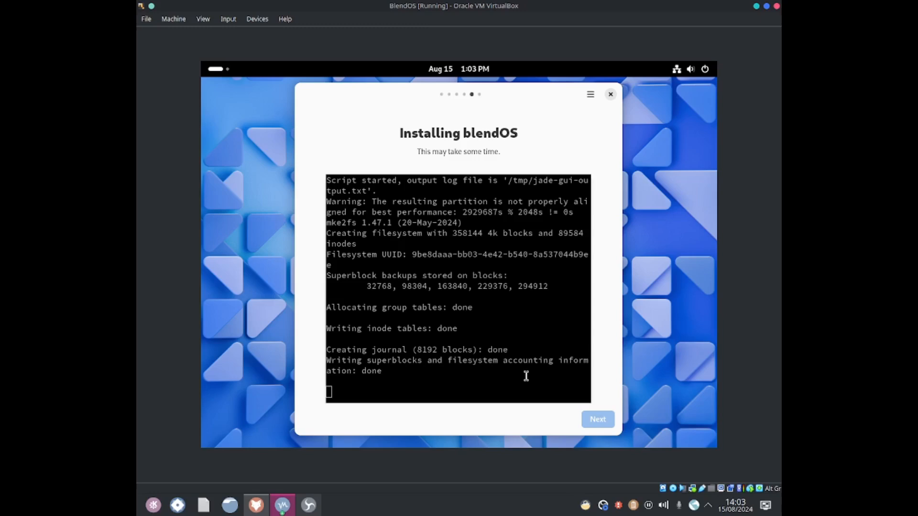
pyautogui.rightClick(603, 506)
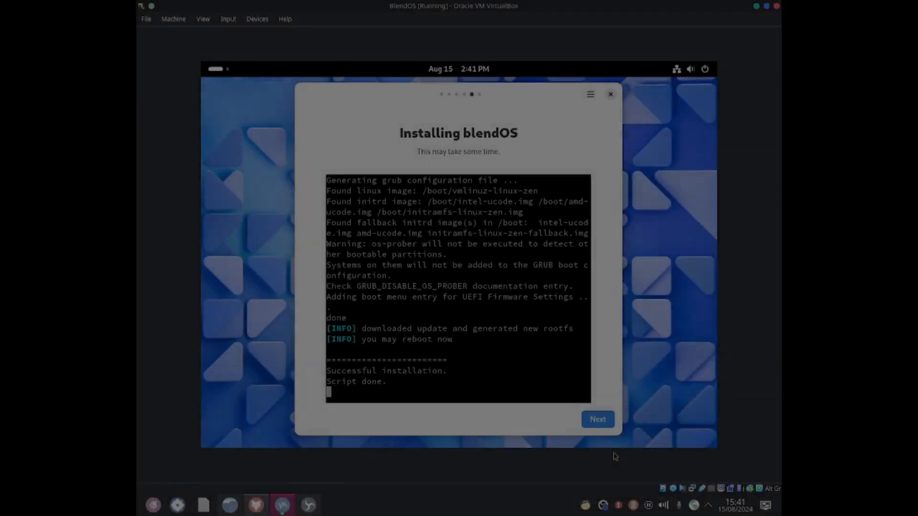
pyautogui.click(598, 423)
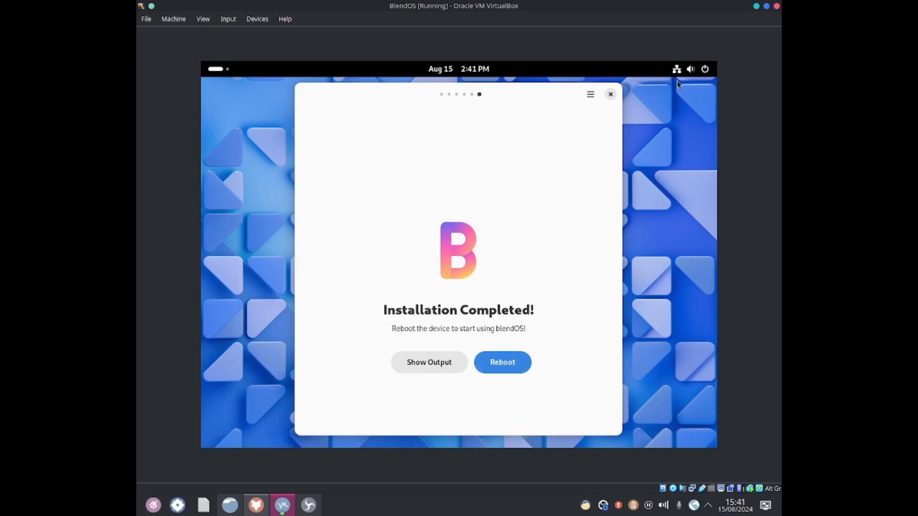
# Step: Shut down the virtual machine from the blendOS system power menu
pyautogui.click(687, 70)
pyautogui.click(697, 99)
pyautogui.click(597, 182)
pyautogui.click(514, 283)
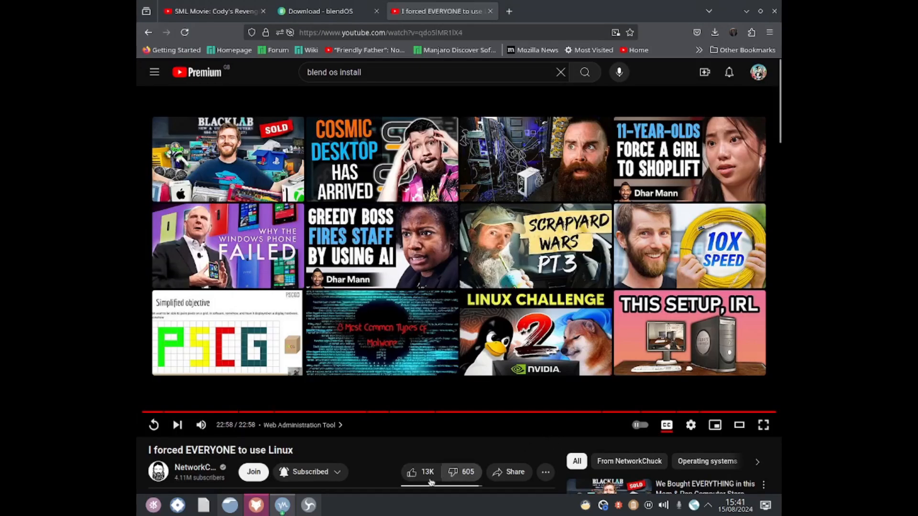
# Step: Remove the blendOS.iso optical drive from the BlendOS VM's storage settings and save the settings
pyautogui.click(284, 505)
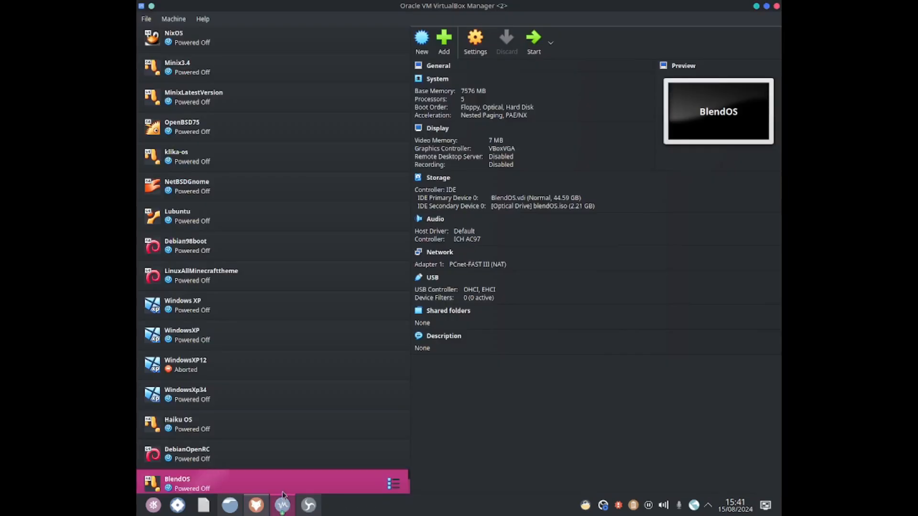
pyautogui.scroll(-1, 281, 490)
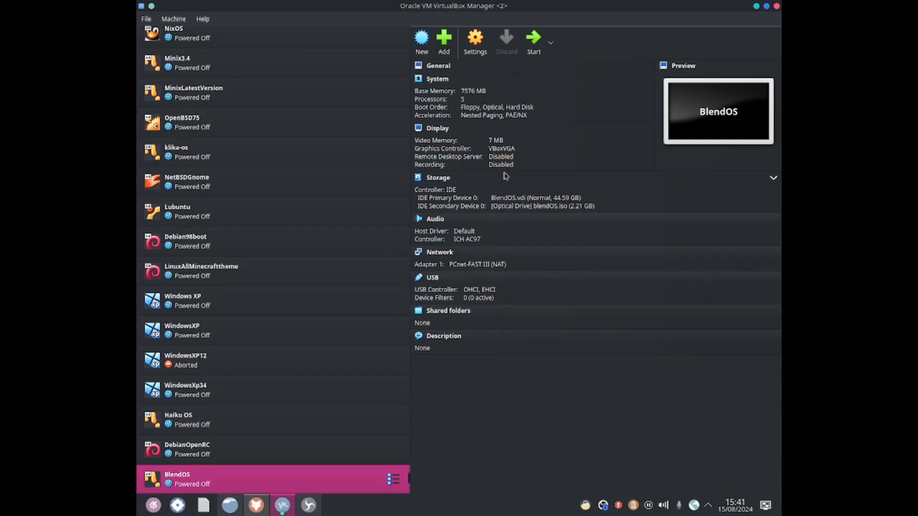
pyautogui.click(469, 55)
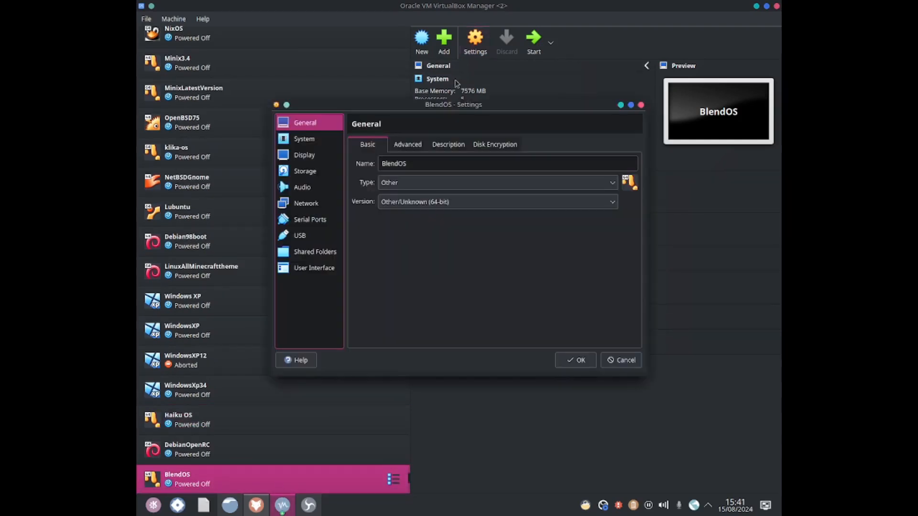
pyautogui.click(341, 173)
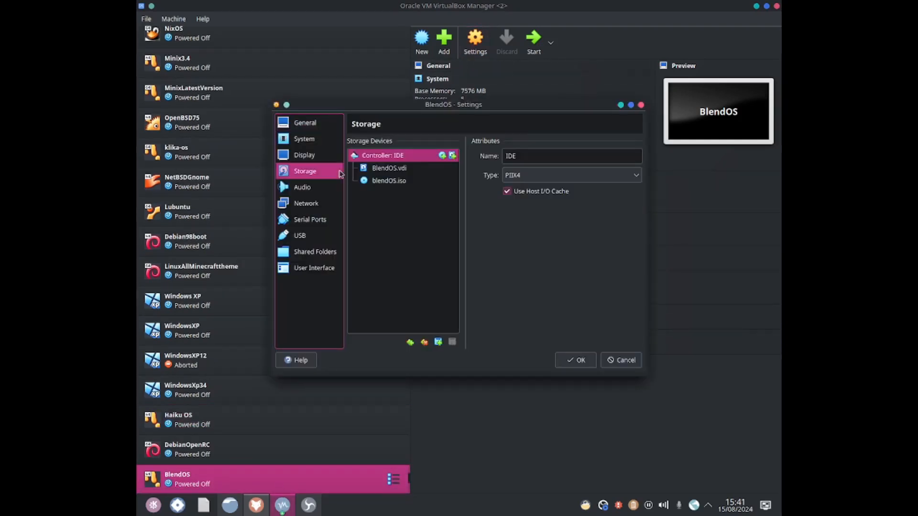
pyautogui.click(387, 180)
pyautogui.click(452, 340)
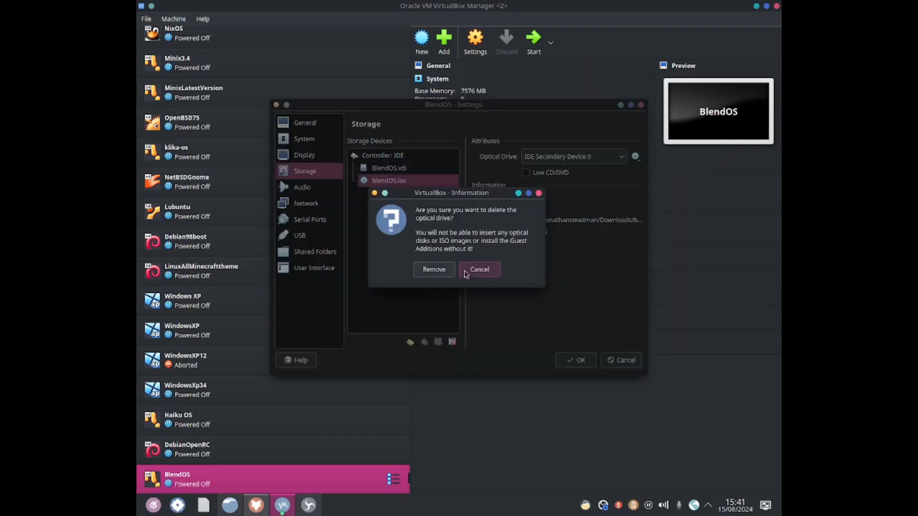
pyautogui.click(447, 271)
pyautogui.click(588, 357)
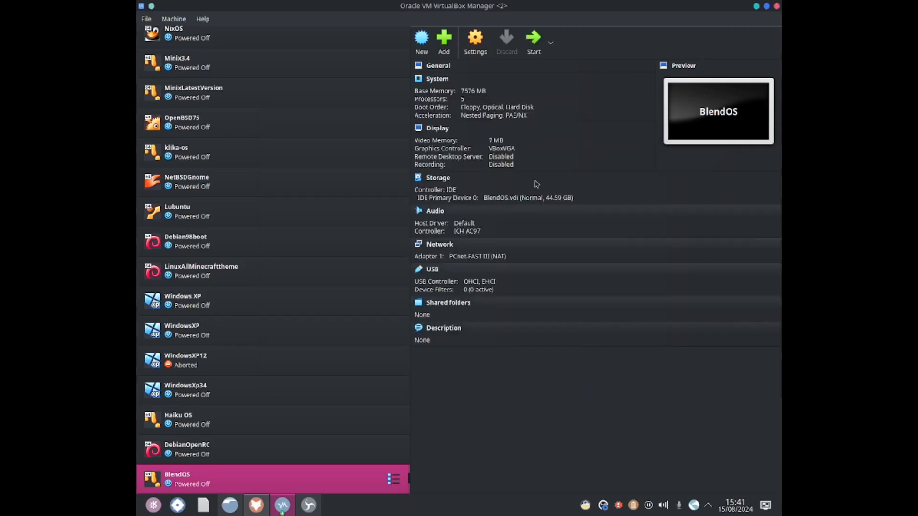
# Step: Start the BlendOS virtual machine so it boots from the installed disk
pyautogui.click(538, 38)
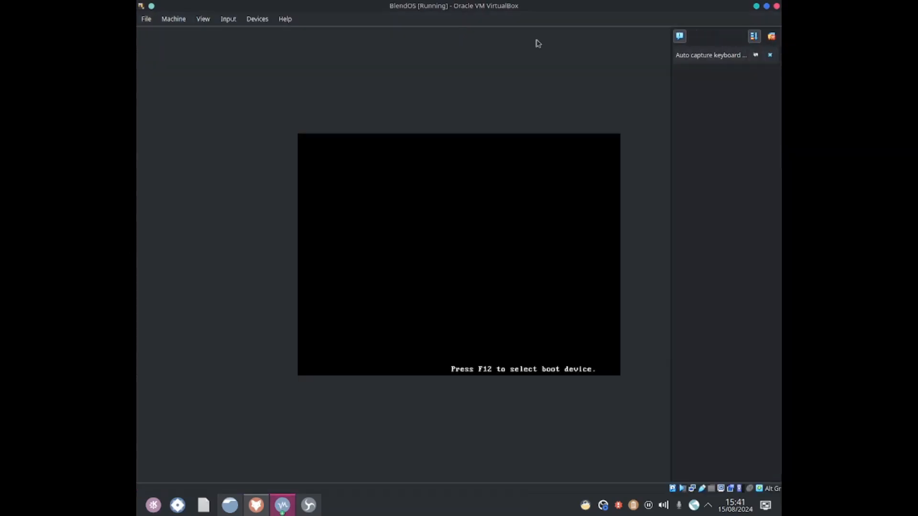
pyautogui.click(772, 38)
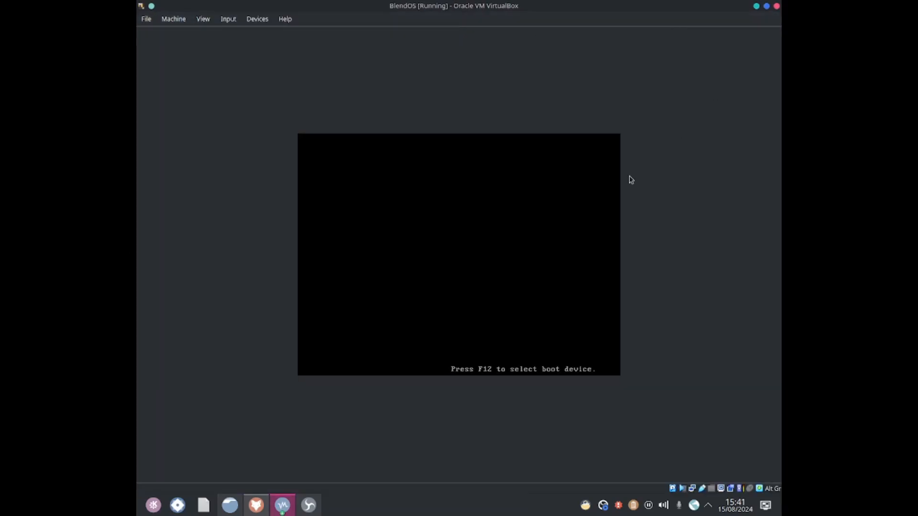
pyautogui.press('Return')
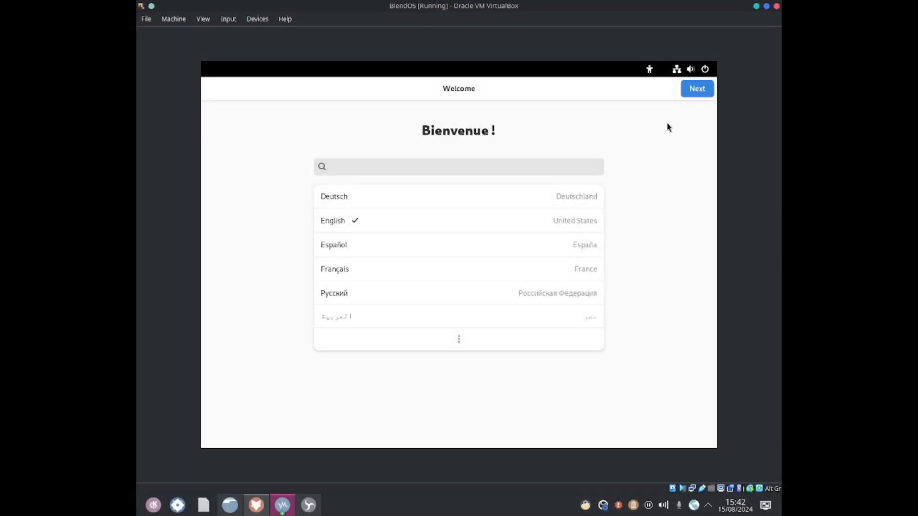
# Step: Keep English as the language, then search for English layouts and choose English (UK) as the keyboard layout
pyautogui.click(696, 89)
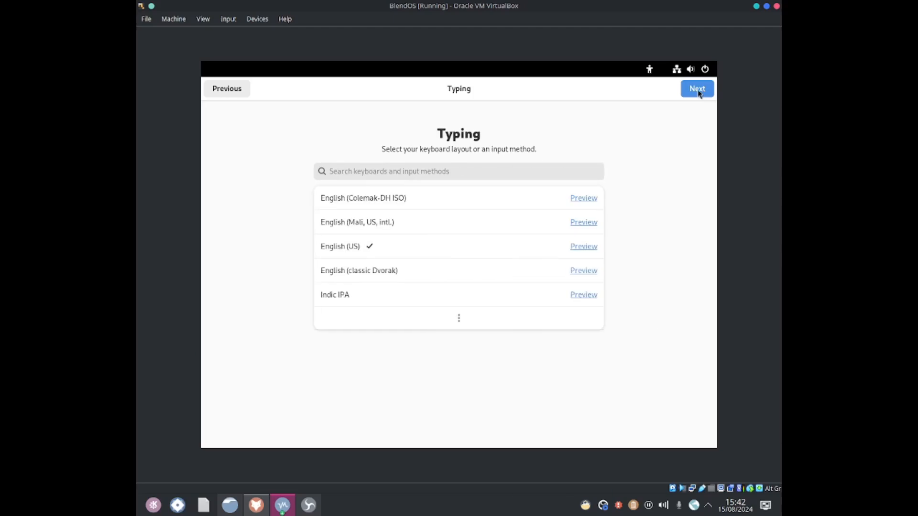
pyautogui.click(454, 319)
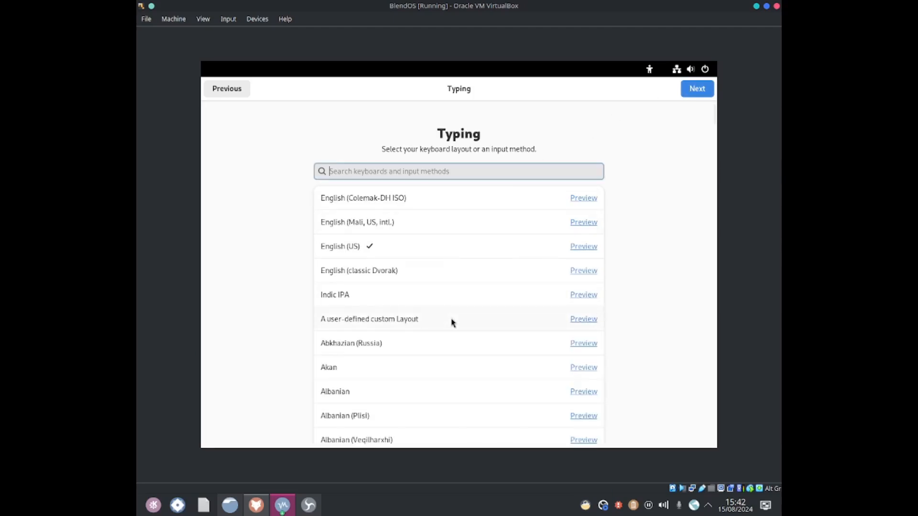
pyautogui.write('english')
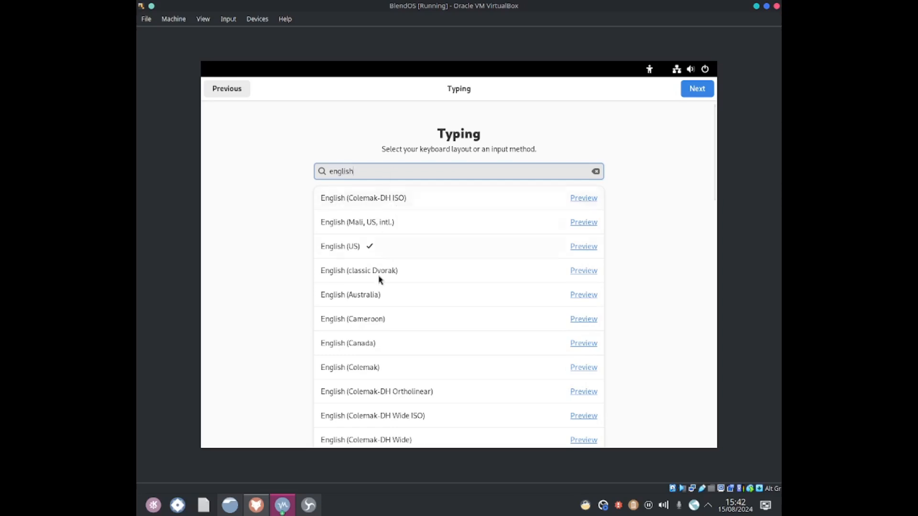
pyautogui.scroll(-5, 380, 286)
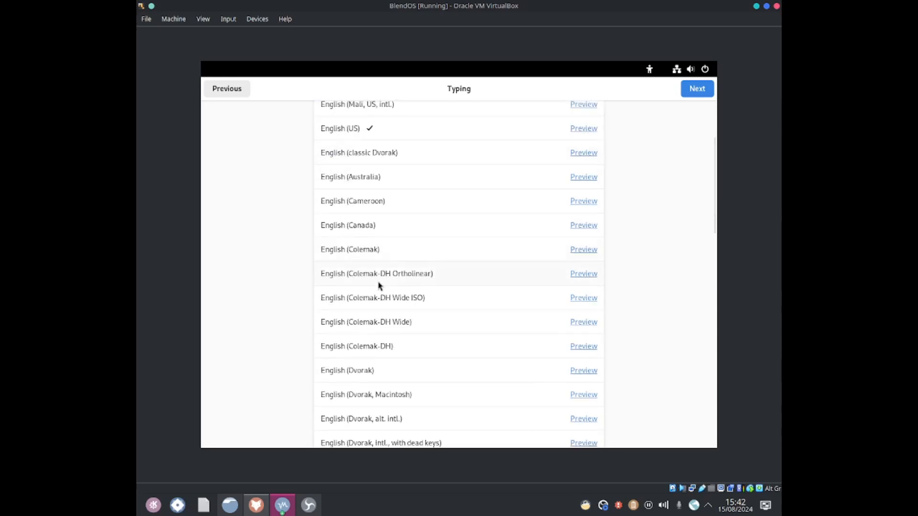
pyautogui.scroll(-9, 379, 285)
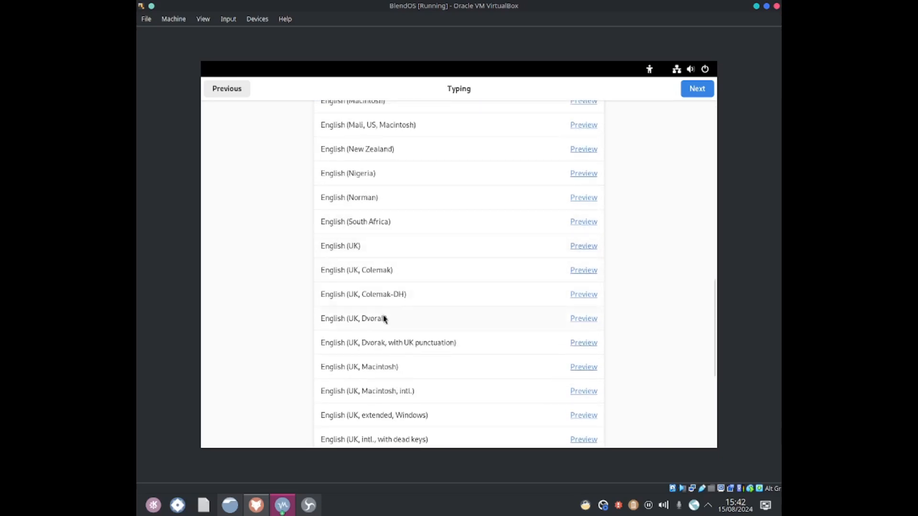
pyautogui.click(375, 251)
pyautogui.scroll(15, 373, 239)
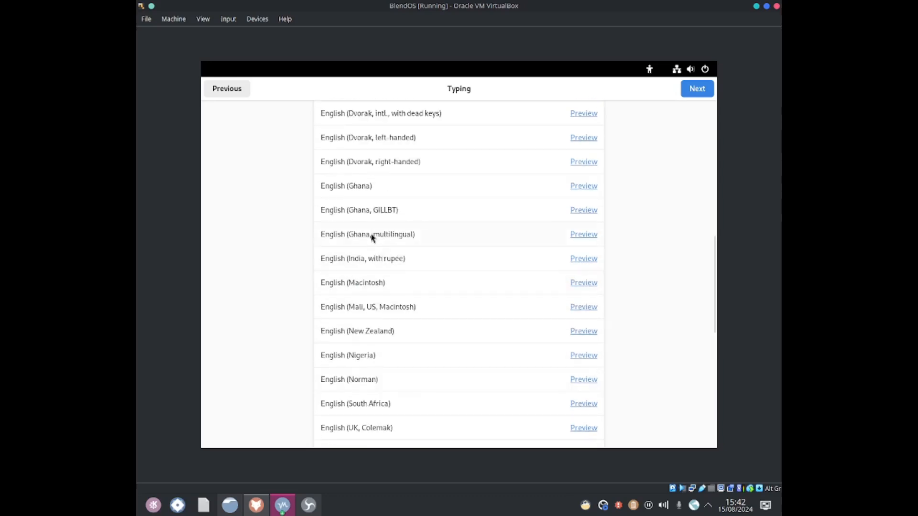
pyautogui.click(694, 92)
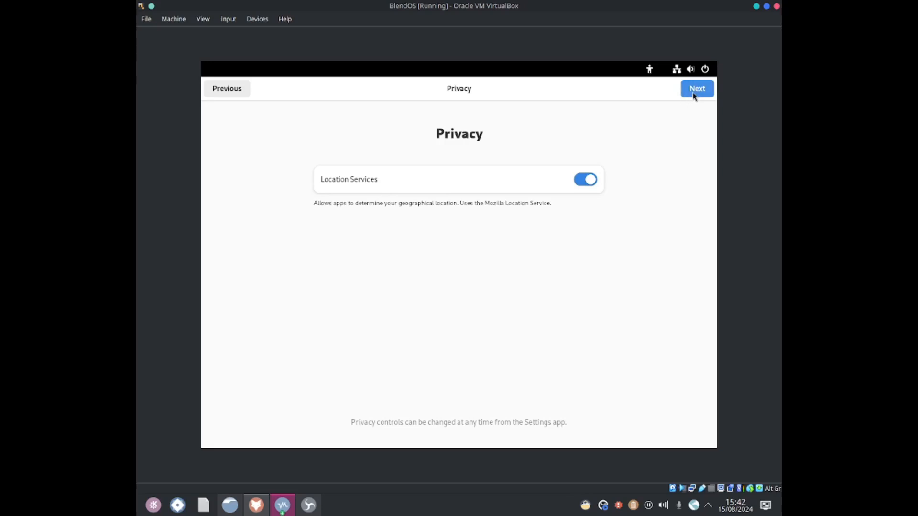
# Step: Turn off Location Services and continue past the privacy page
pyautogui.click(587, 181)
pyautogui.click(691, 94)
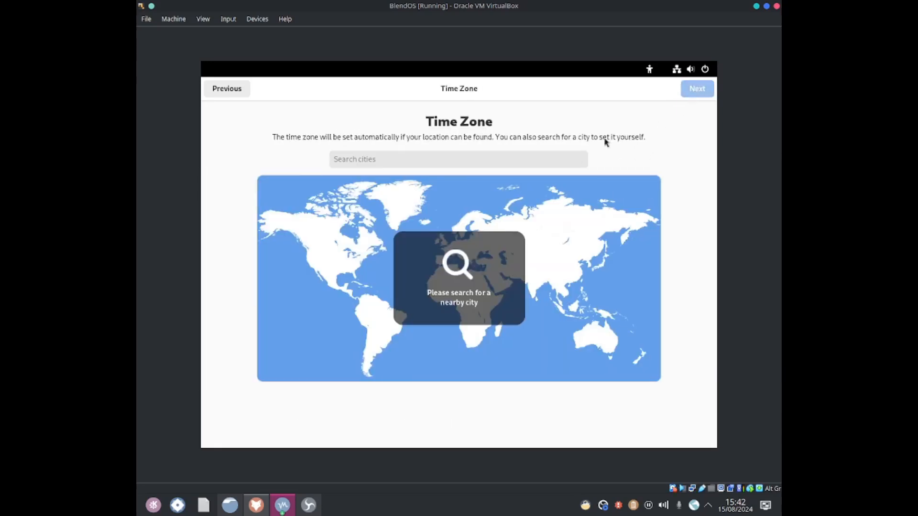
# Step: Set the time zone by searching for a city and picking Osh International Airport, Kyrgyzstan, then continue
pyautogui.click(418, 158)
pyautogui.write('ky')
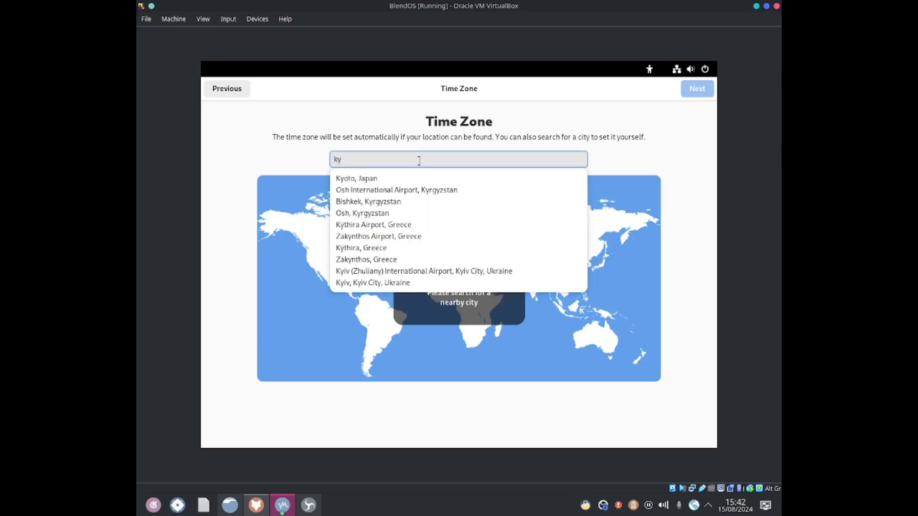
pyautogui.write('z')
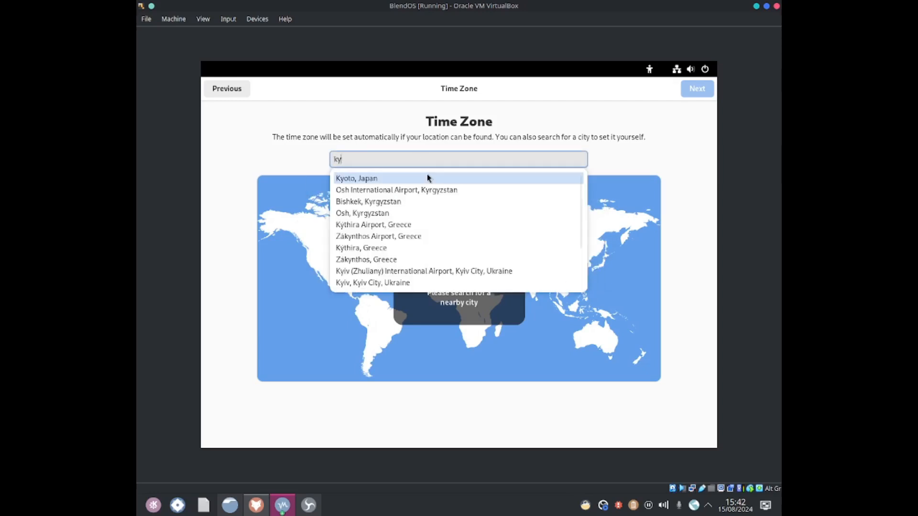
pyautogui.click(430, 189)
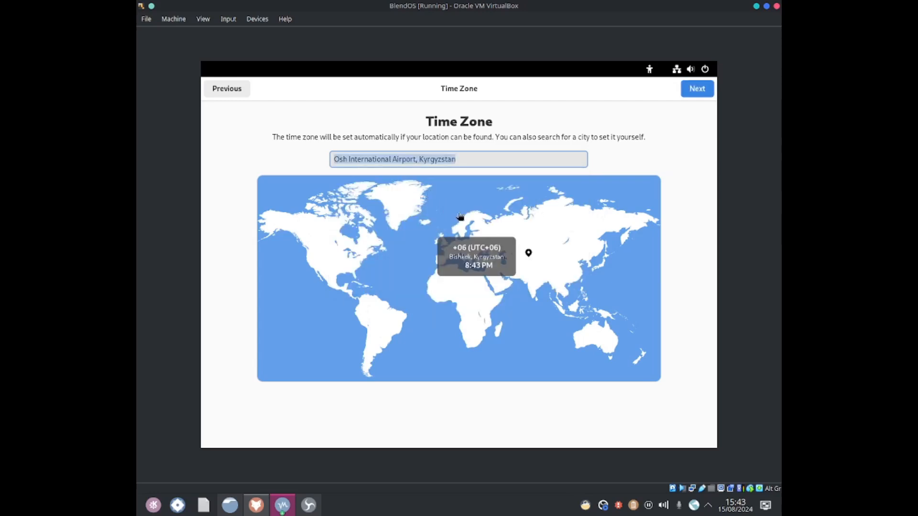
pyautogui.click(696, 89)
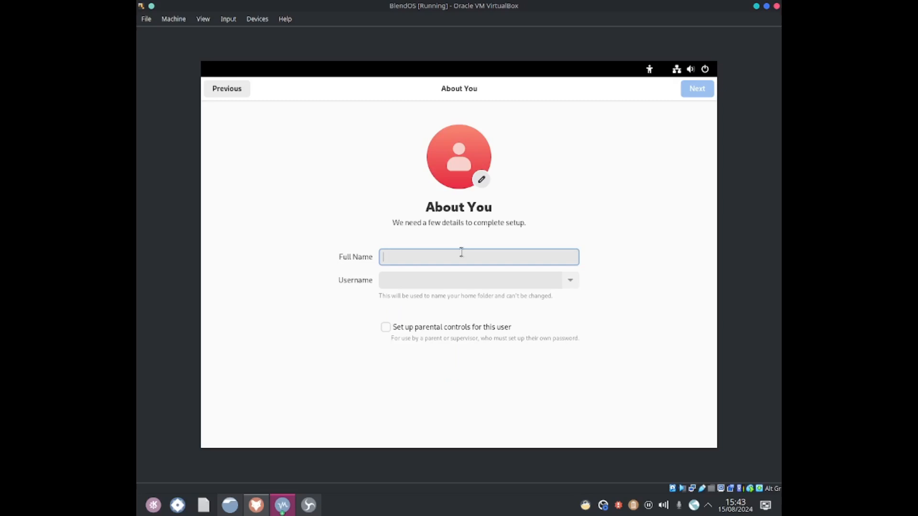
# Step: Enter the user's full name for the new account, which also fills the username
pyautogui.write('Jona')
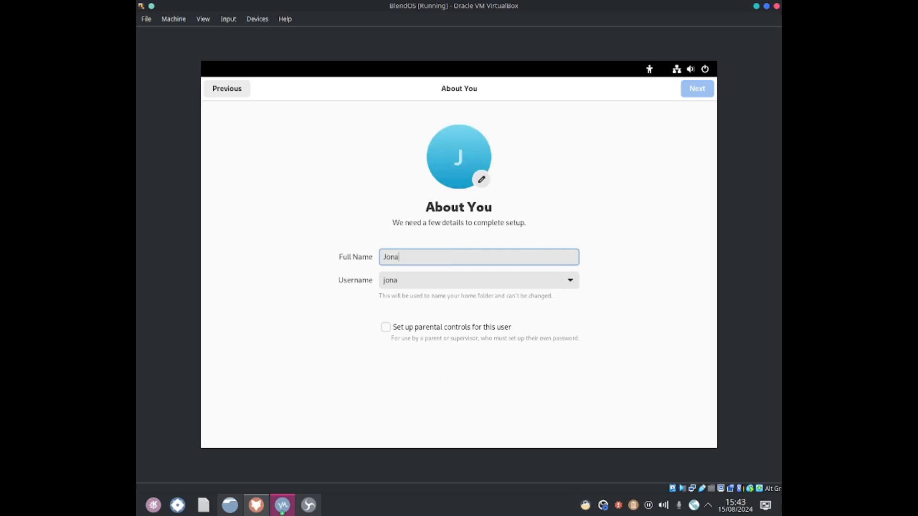
pyautogui.write('thanSteadma')
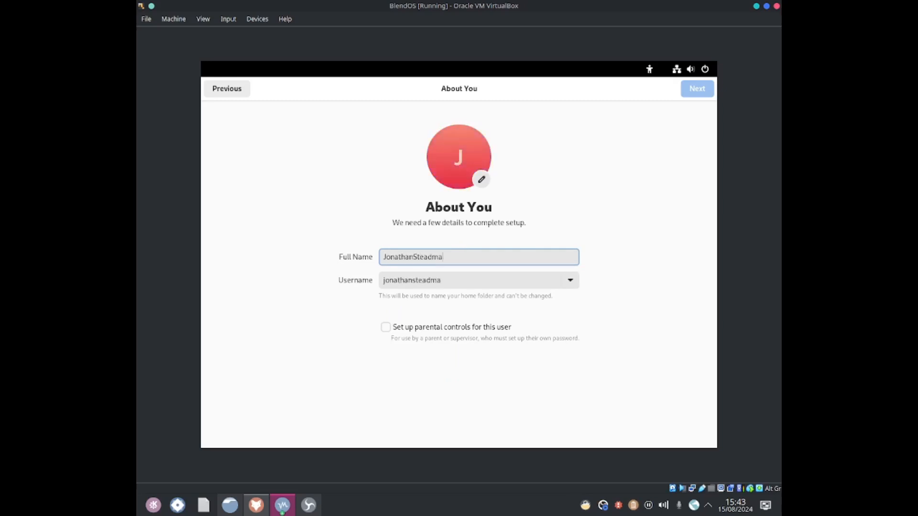
pyautogui.write('n')
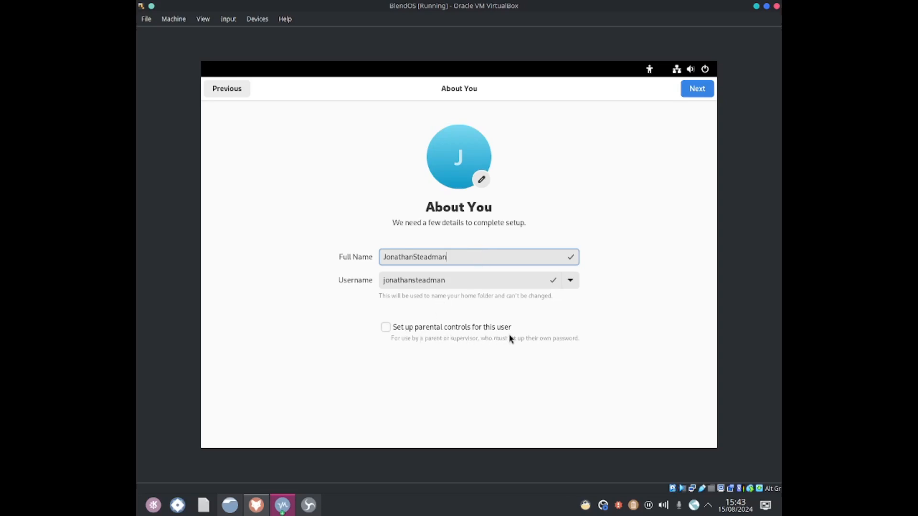
# Step: Choose the airplane-wing picture as the account avatar and continue
pyautogui.click(497, 279)
pyautogui.click(460, 262)
pyautogui.click(481, 180)
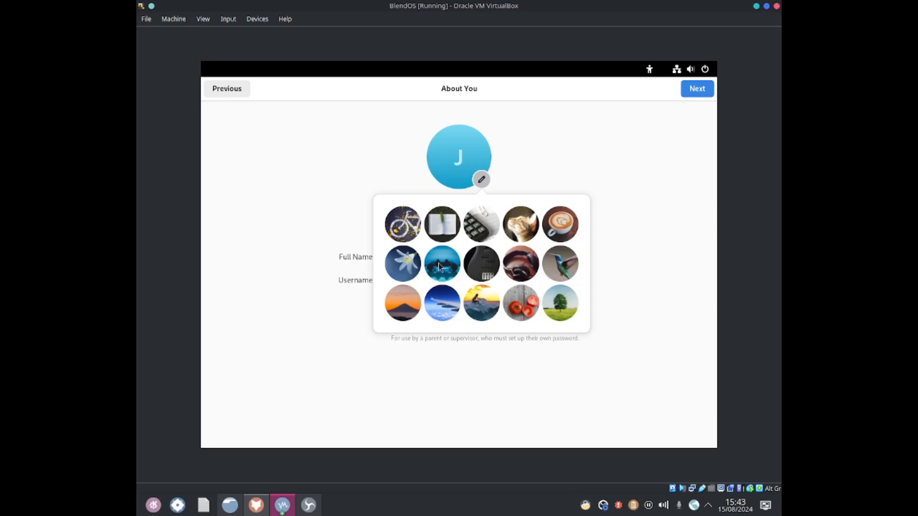
pyautogui.click(456, 304)
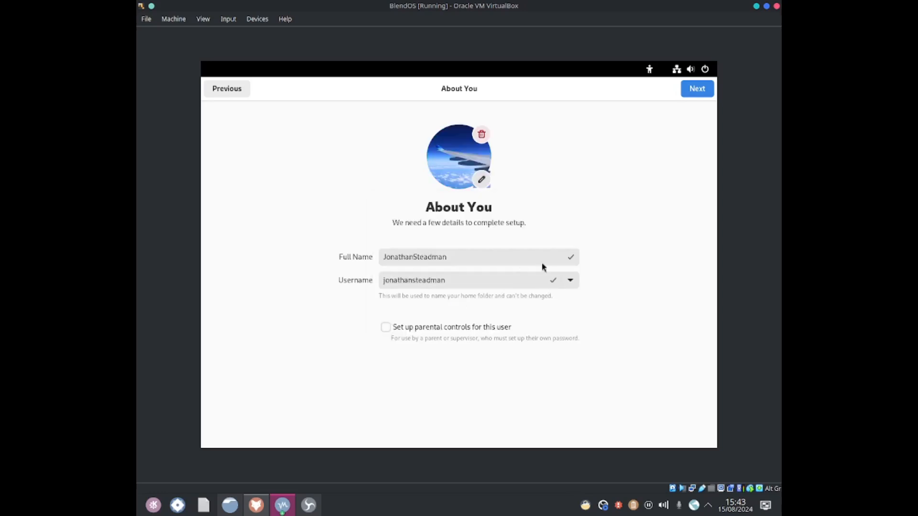
pyautogui.click(696, 96)
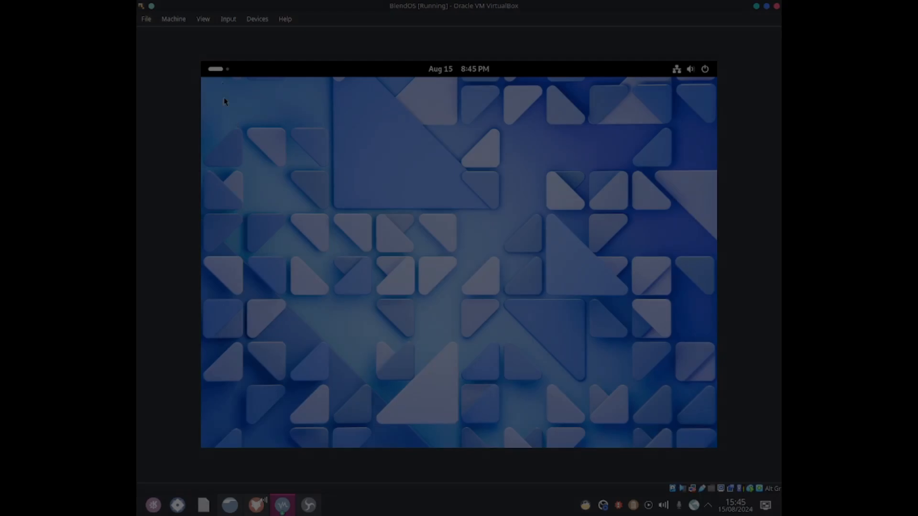
# Step: Search the app launcher for setting and open the System settings app
pyautogui.click(221, 69)
pyautogui.write('setti')
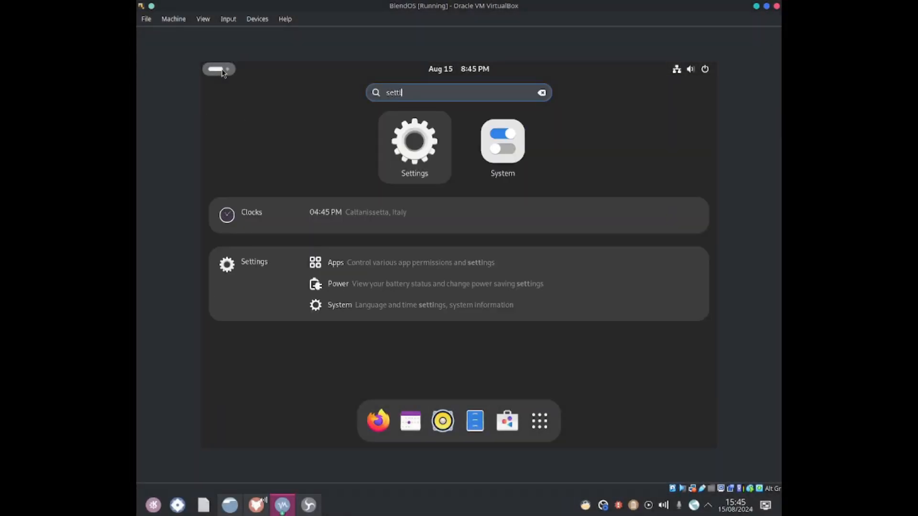
pyautogui.write('ng')
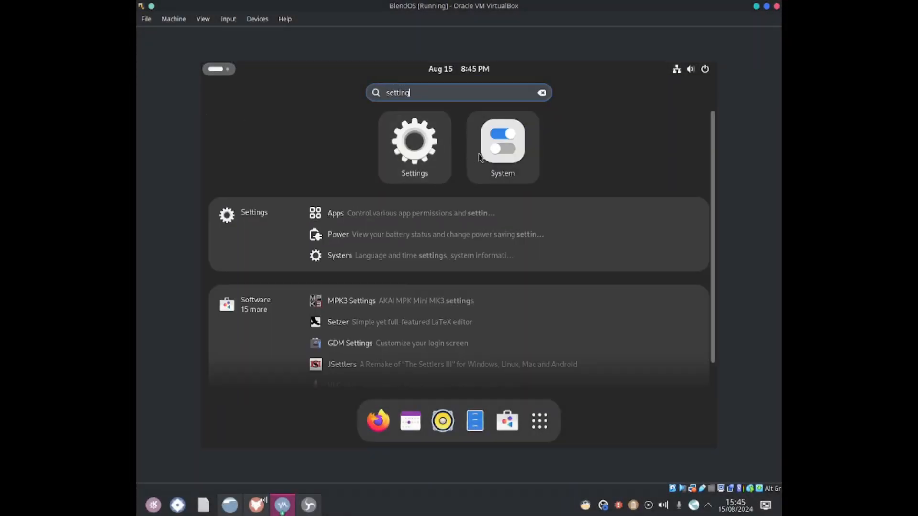
pyautogui.click(478, 154)
pyautogui.moveTo(458, 103); pyautogui.dragTo(447, 102)
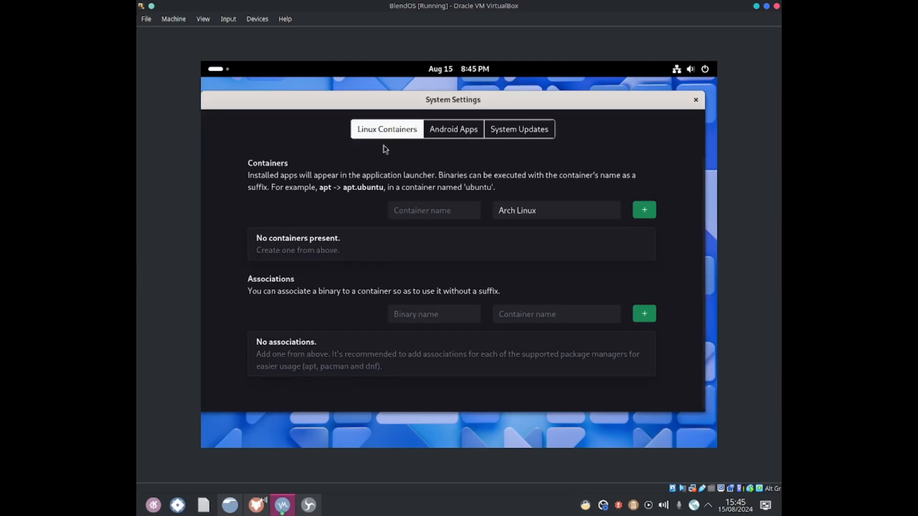
# Step: Create a Linux container named apt using the Debian distribution
pyautogui.click(503, 214)
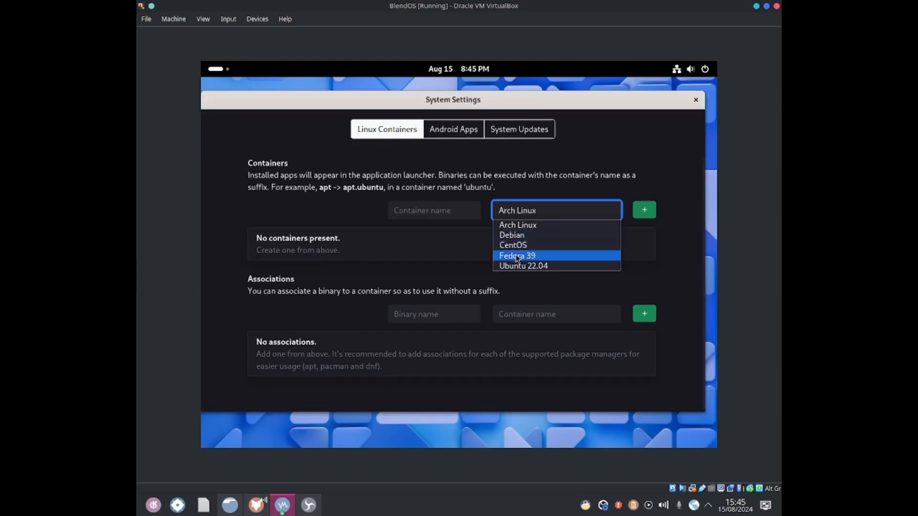
pyautogui.click(519, 266)
pyautogui.click(520, 211)
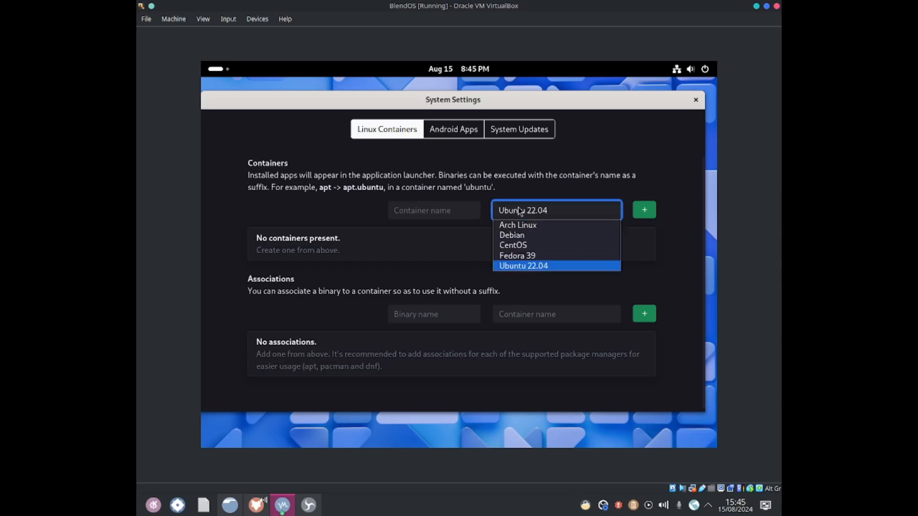
pyautogui.click(519, 234)
pyautogui.click(439, 207)
pyautogui.write('apt')
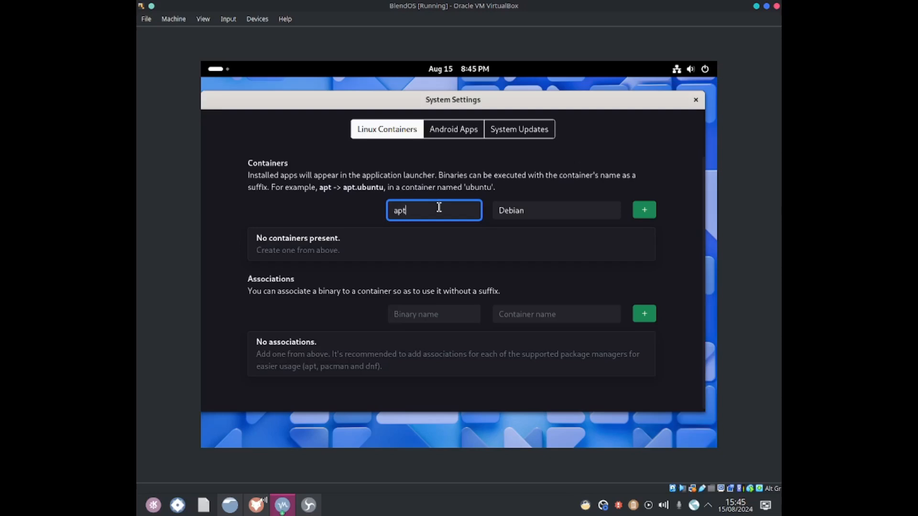
pyautogui.click(646, 210)
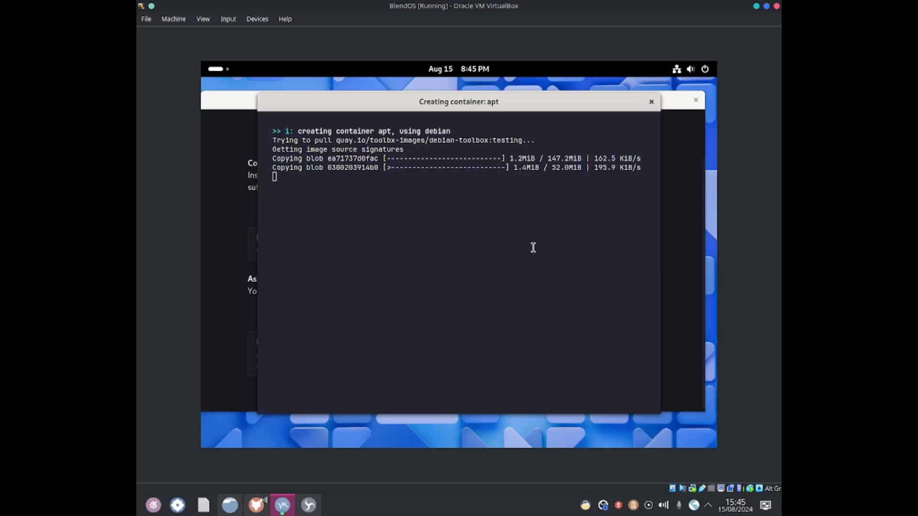
pyautogui.rightClick(602, 506)
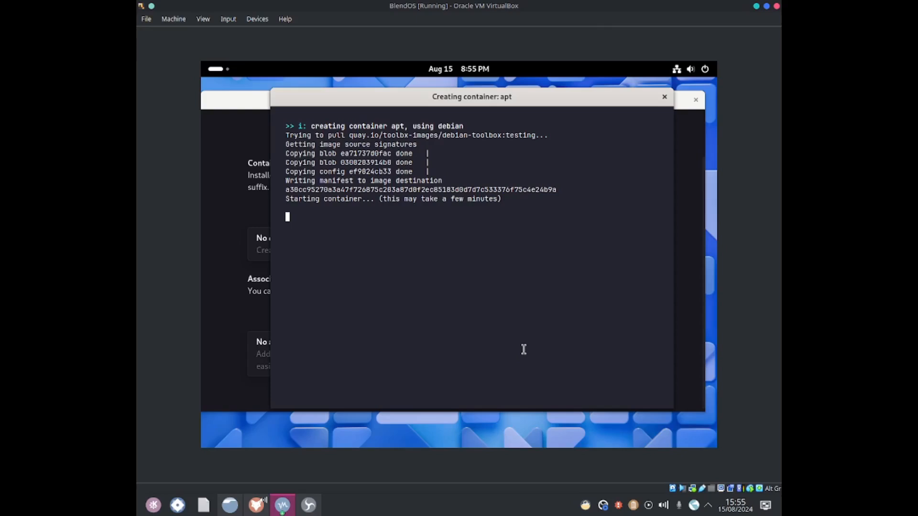
pyautogui.rightClick(603, 505)
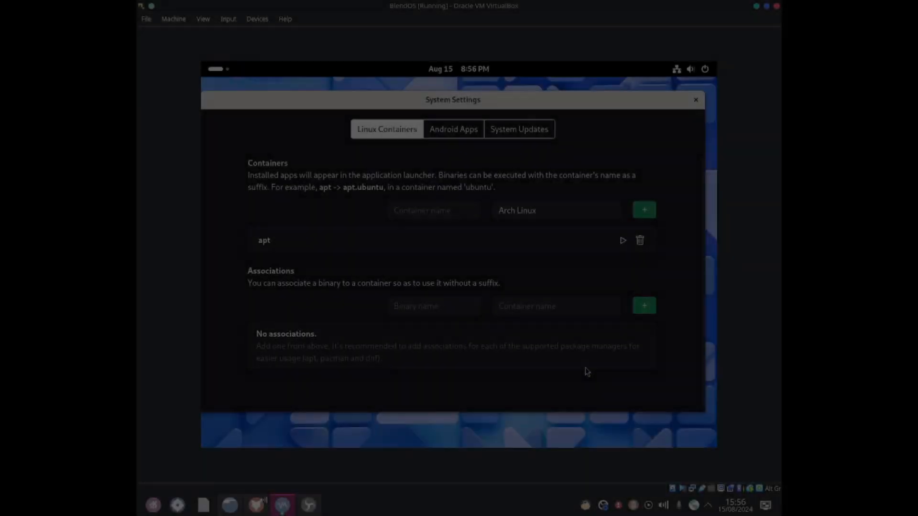
# Step: Open the apt container's terminal and run sudo apt install neofetch
pyautogui.click(623, 242)
pyautogui.write('sudo apt install neofetch')
pyautogui.press('Return')
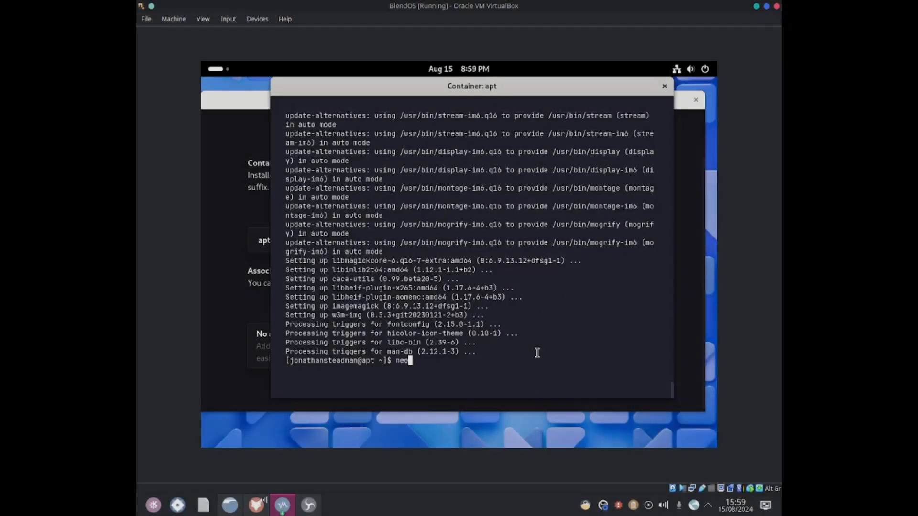
# Step: Confirm the installation, run neofetch in the container, and close the container terminal
pyautogui.write('fetch')
pyautogui.press('Return')
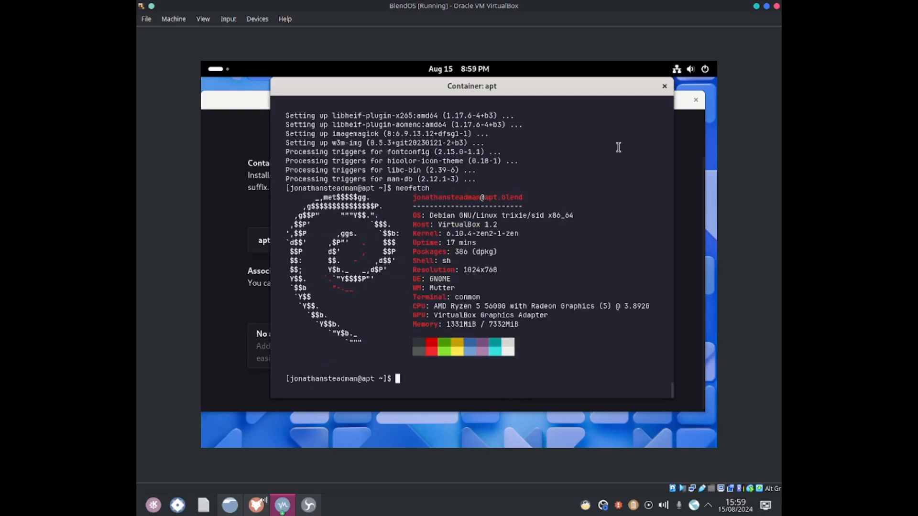
pyautogui.click(664, 86)
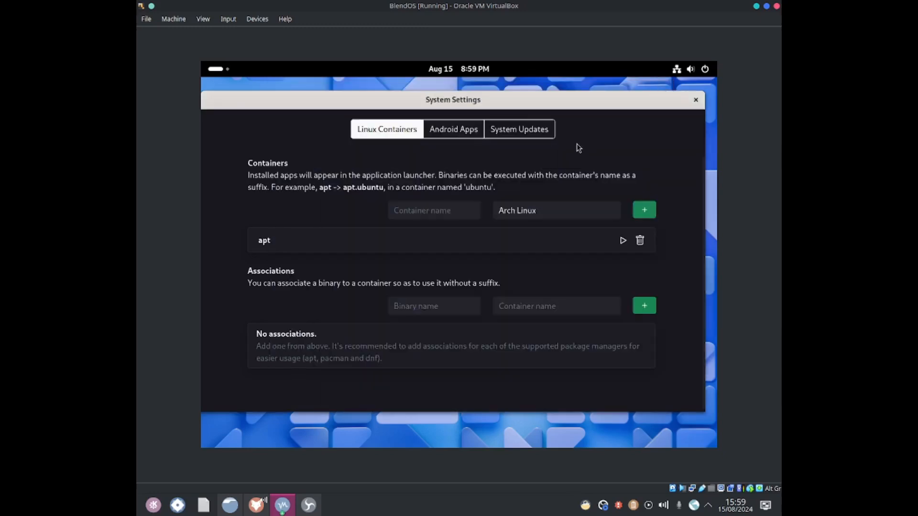
# Step: Fill in a new container named pacman with Arch Linux selected, without adding it
pyautogui.click(554, 213)
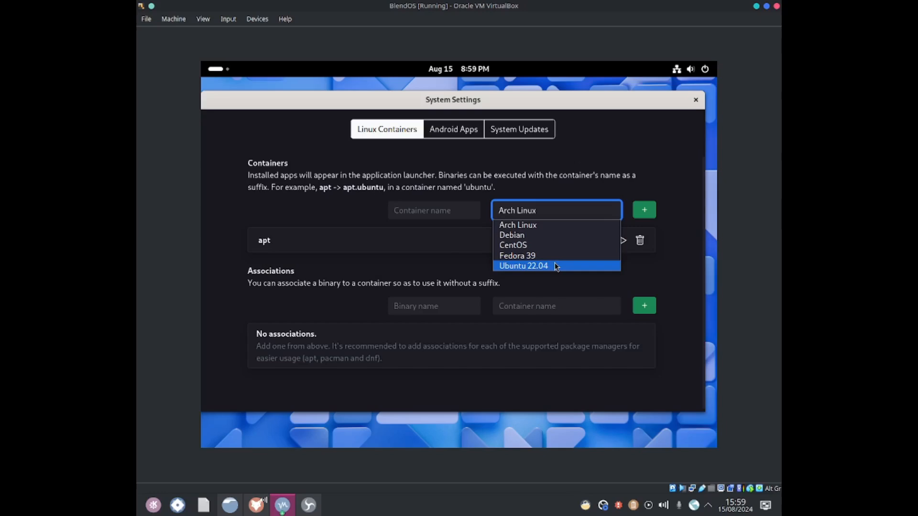
pyautogui.click(508, 214)
pyautogui.click(508, 214)
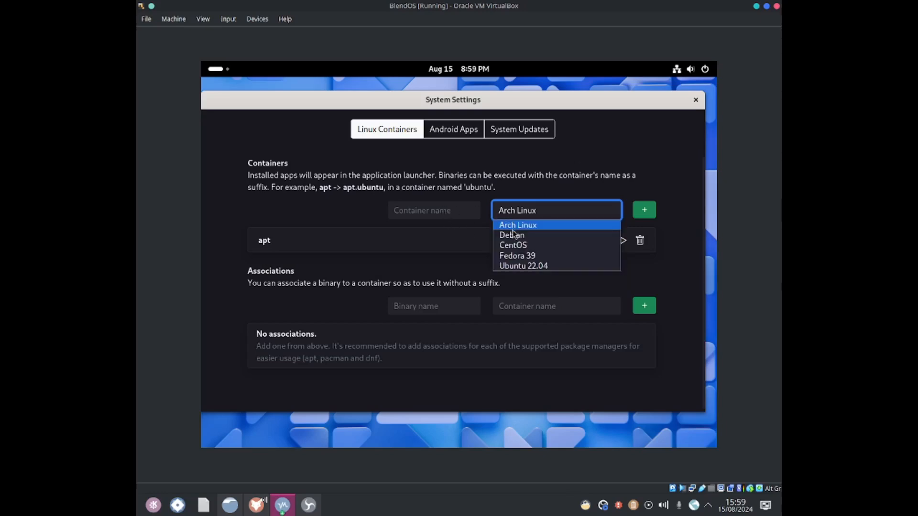
pyautogui.click(494, 224)
pyautogui.click(454, 209)
pyautogui.write('pacman')
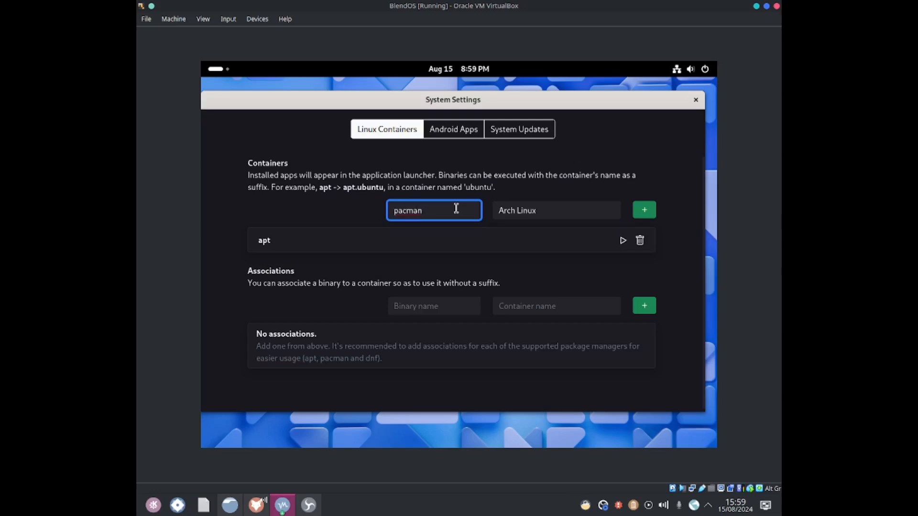
pyautogui.doubleClick(456, 209)
pyautogui.press('BackSpace')
pyautogui.write('y')
# Step: Fill in a new container named rpm with Fedora 39 selected, without adding it
pyautogui.click(510, 215)
pyautogui.click(517, 255)
pyautogui.click(455, 212)
pyautogui.write('f')
pyautogui.click(510, 211)
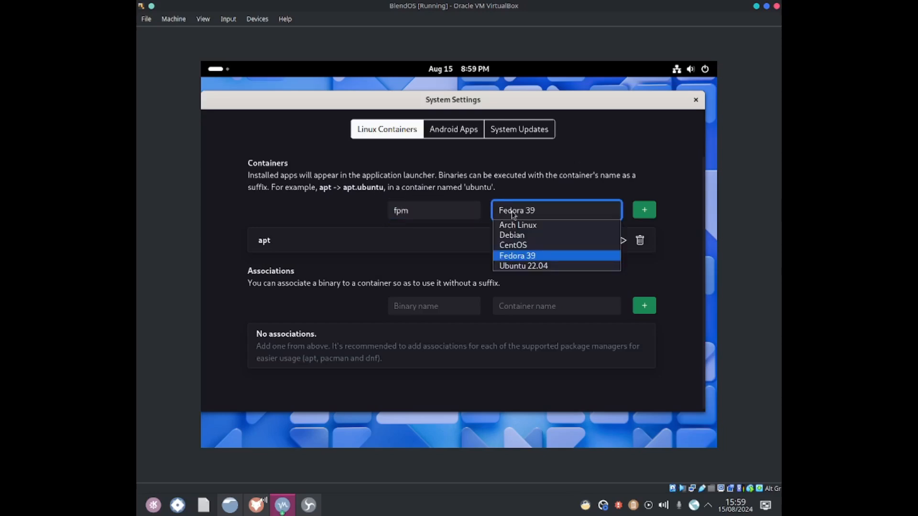
pyautogui.click(436, 214)
pyautogui.write('e')
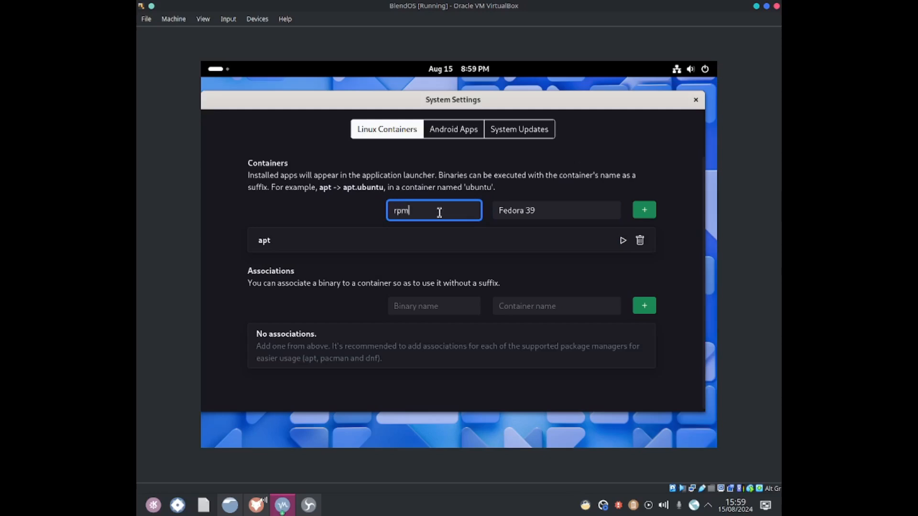
# Step: Fill in a new container named apt with Debian selected, without adding it
pyautogui.click(519, 213)
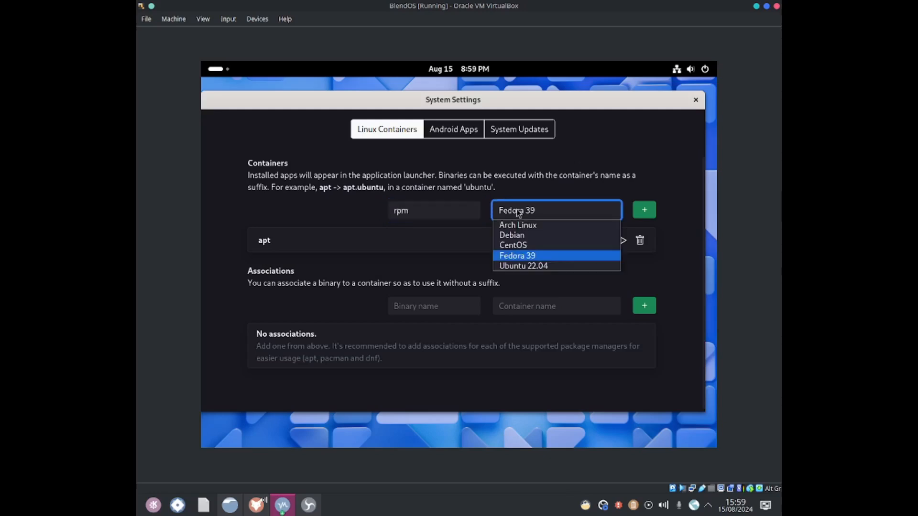
pyautogui.click(521, 236)
pyautogui.click(462, 204)
pyautogui.write('apt')
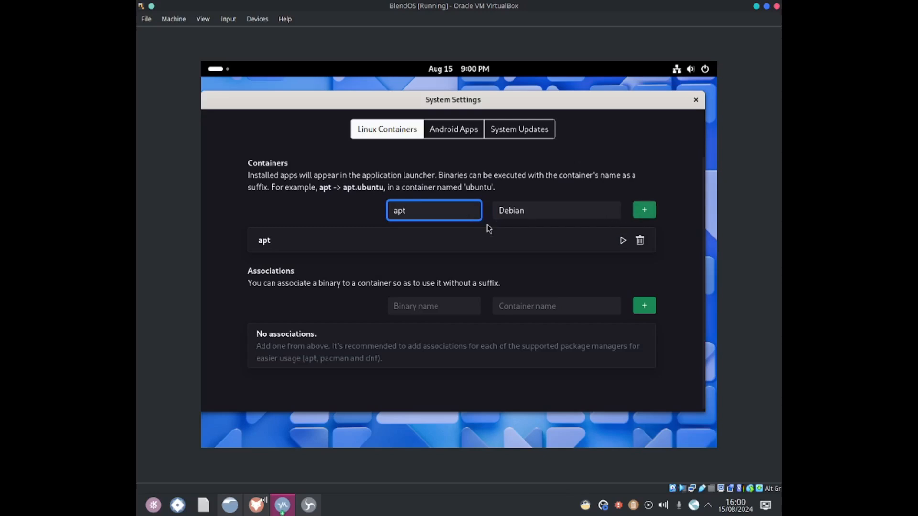
# Step: Open the Android Apps section and go back to Linux Containers
pyautogui.click(445, 139)
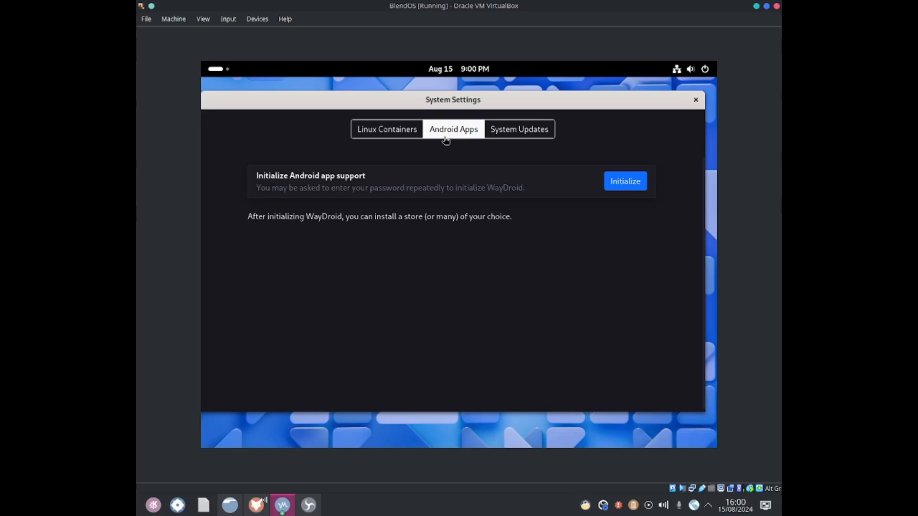
pyautogui.click(418, 130)
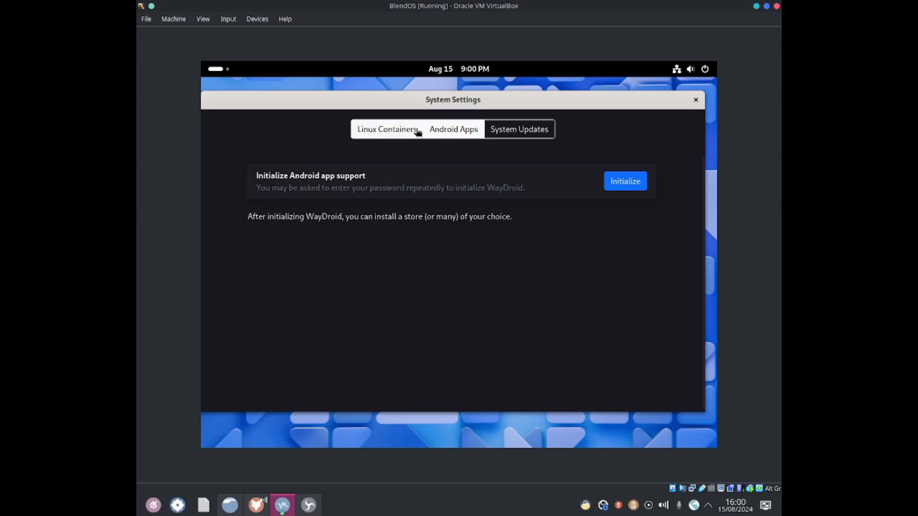
# Step: Power off the blendOS virtual machine from the system menu
pyautogui.click(676, 71)
pyautogui.click(695, 98)
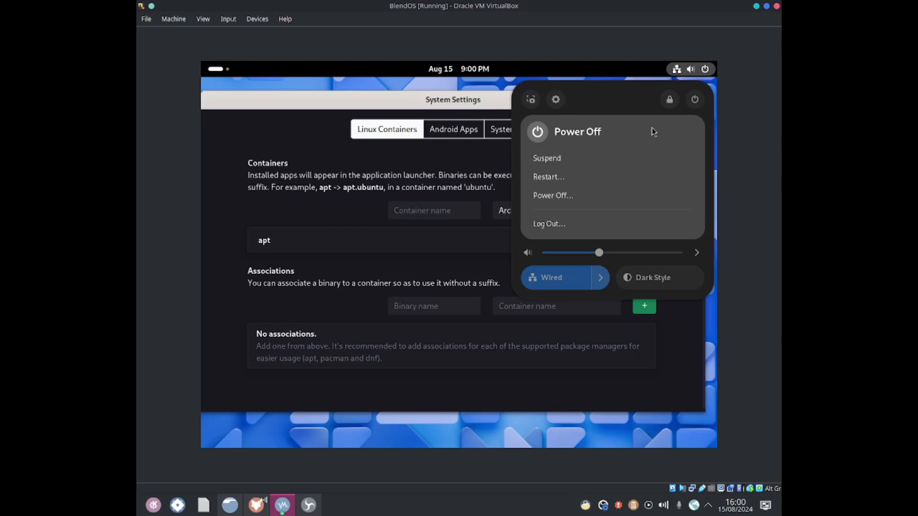
pyautogui.click(608, 196)
pyautogui.click(516, 287)
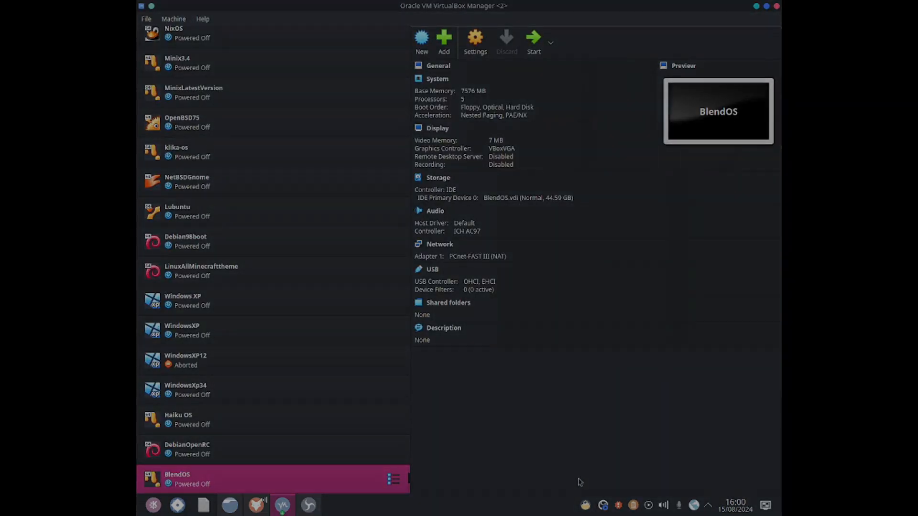
pyautogui.rightClick(603, 505)
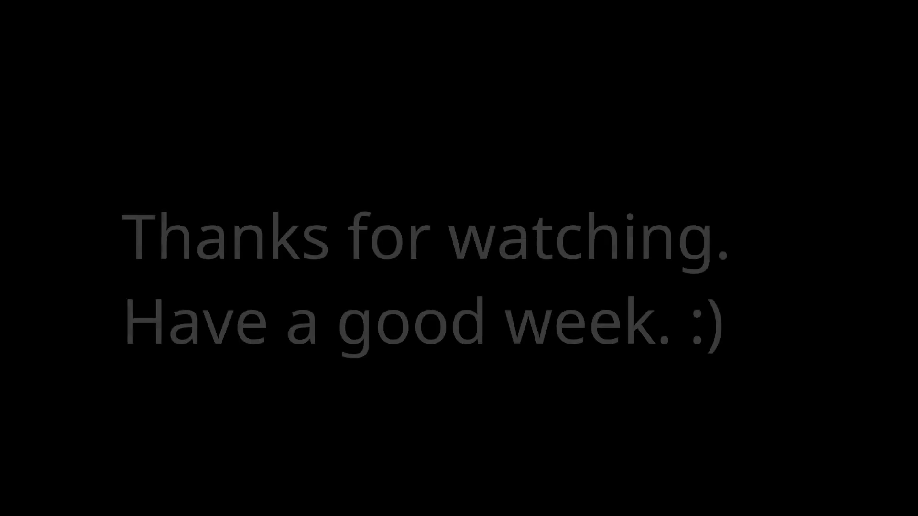